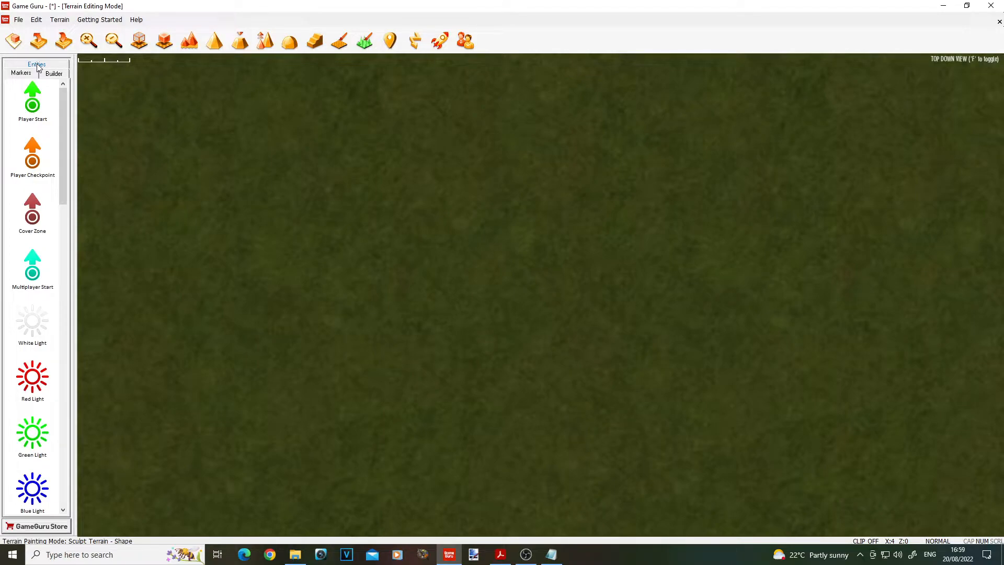
Step: Add the Militia Shotgun character from the Characters library and place it on the terrain
left_click(37, 65)
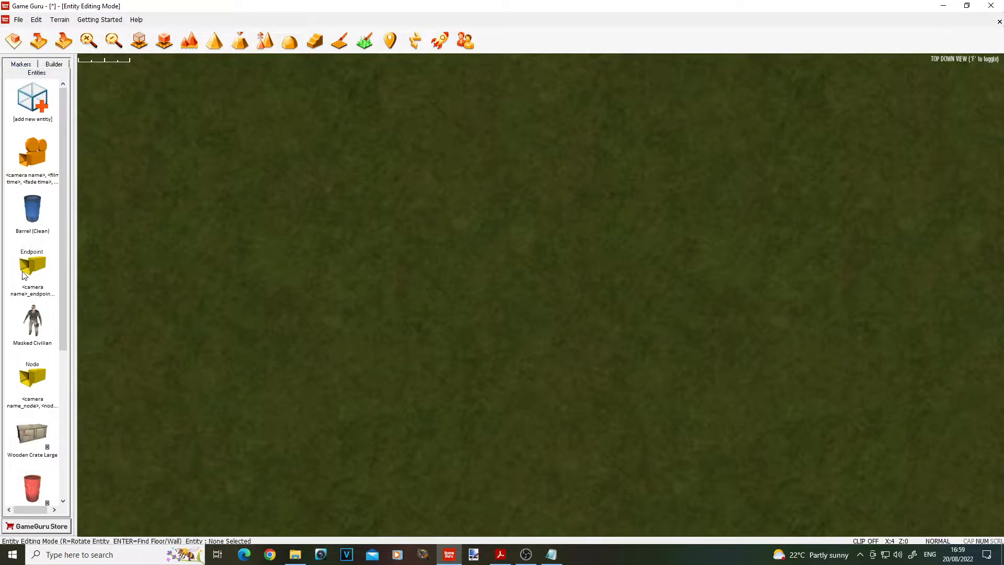
left_click(33, 102)
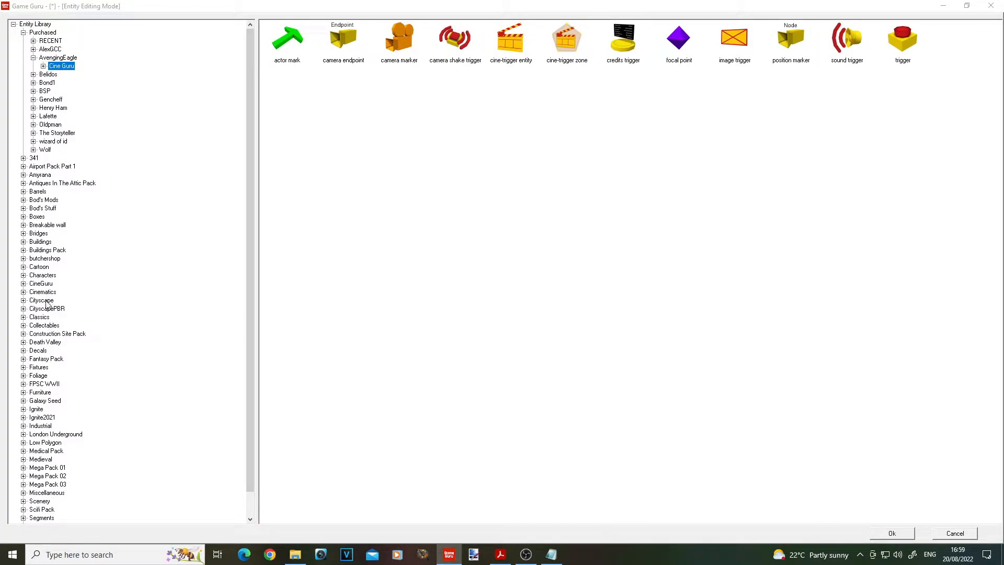
left_click(43, 275)
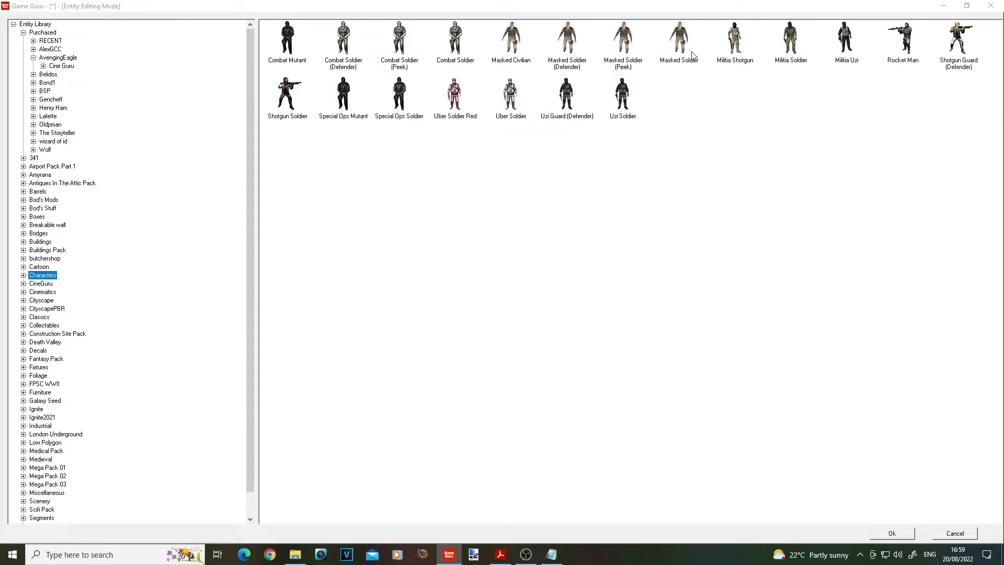
left_click(734, 33)
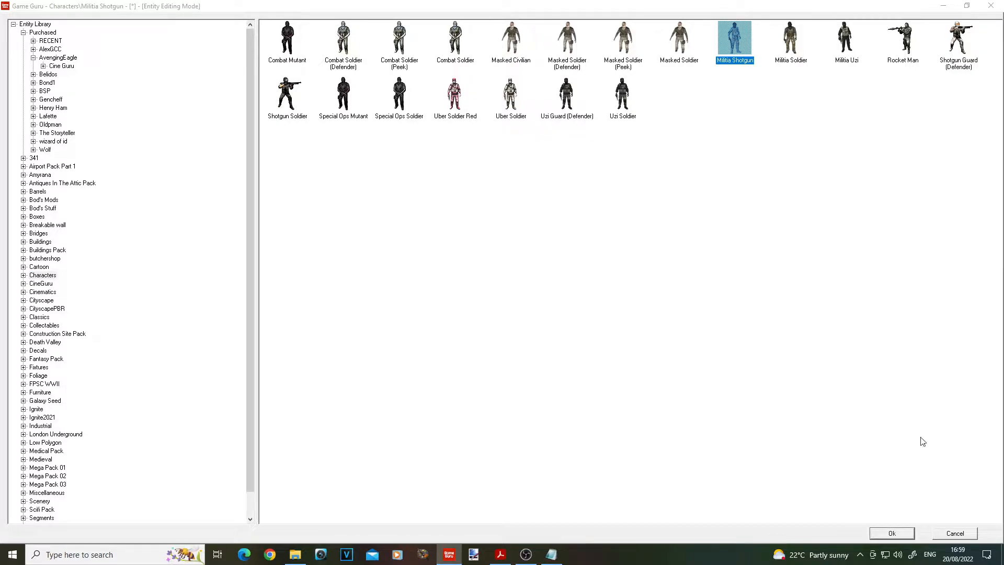
left_click(890, 532)
left_click(555, 312)
Step: Open the Militia Shotgun character's properties and set its main AI script to cg_actor.lua from the scriptbank's Cine Guru folder
left_click(557, 307)
left_click(625, 216)
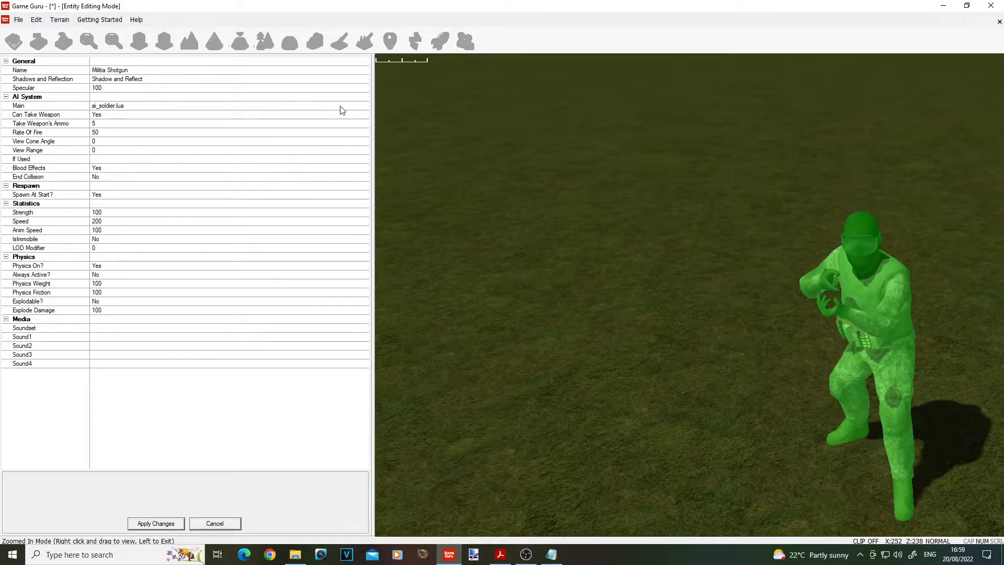
left_click(361, 107)
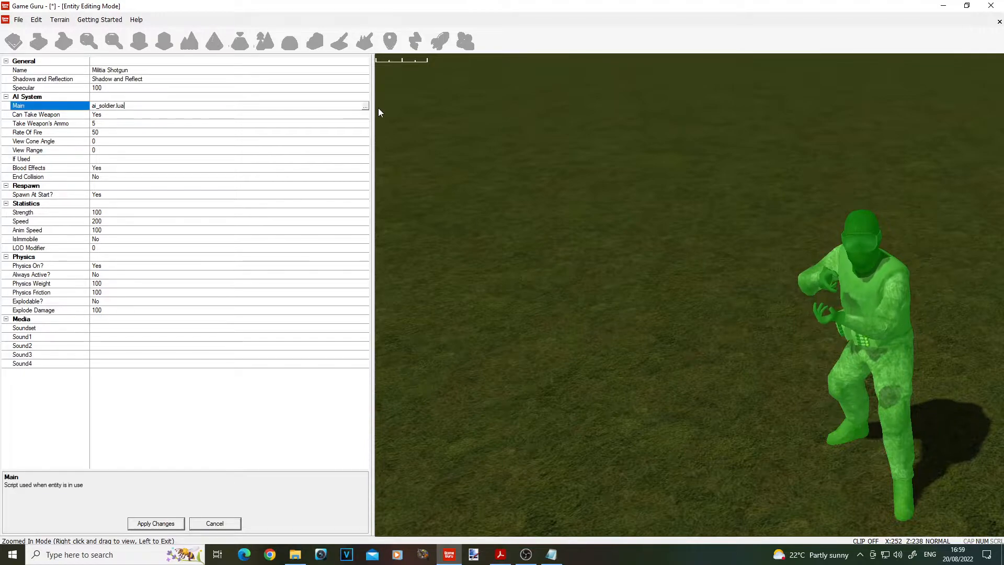
left_click(365, 106)
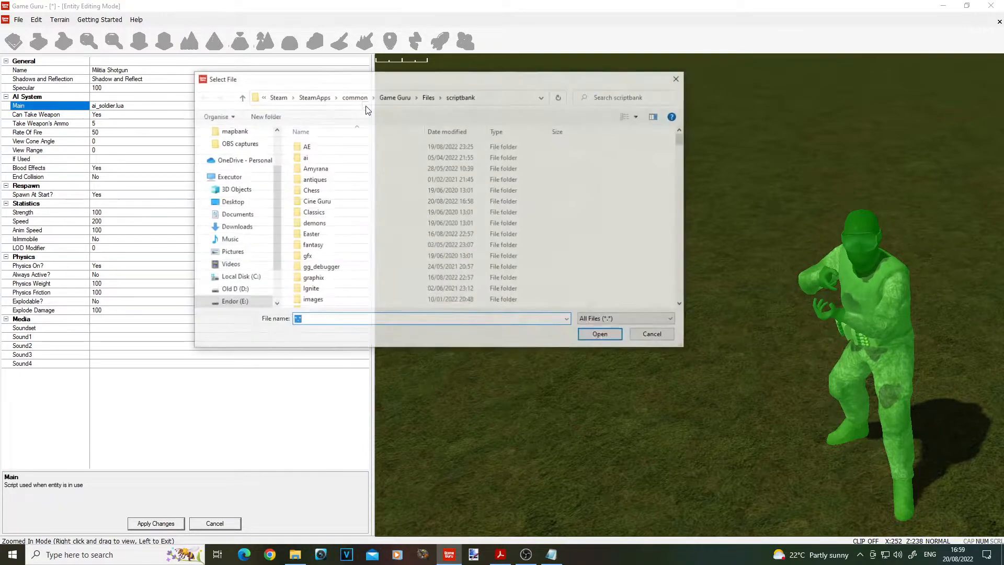
left_click(323, 199)
double_click(324, 201)
left_click(647, 157)
left_click(607, 336)
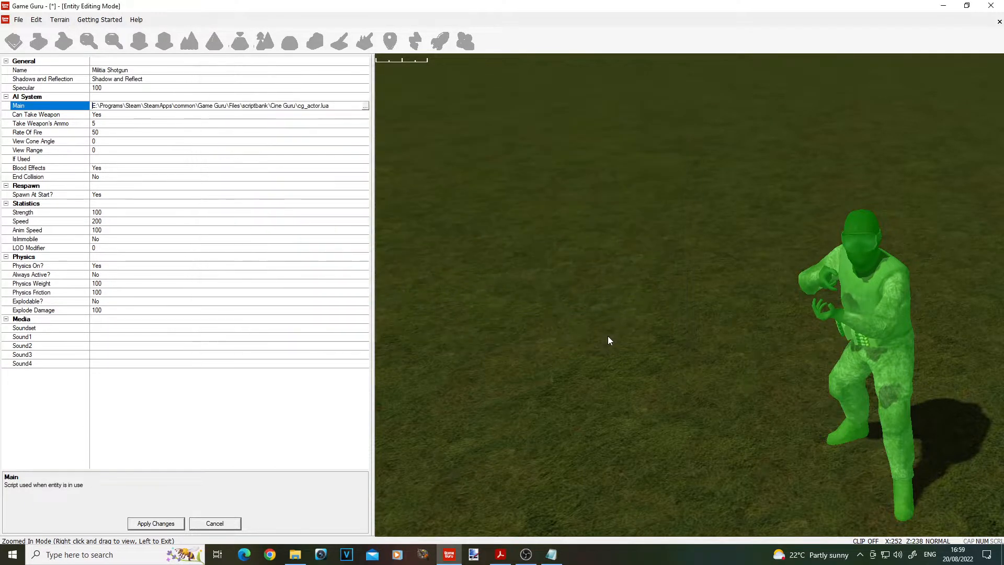
Step: Set the character's Always Active physics property to Yes
left_click(112, 275)
left_click(365, 275)
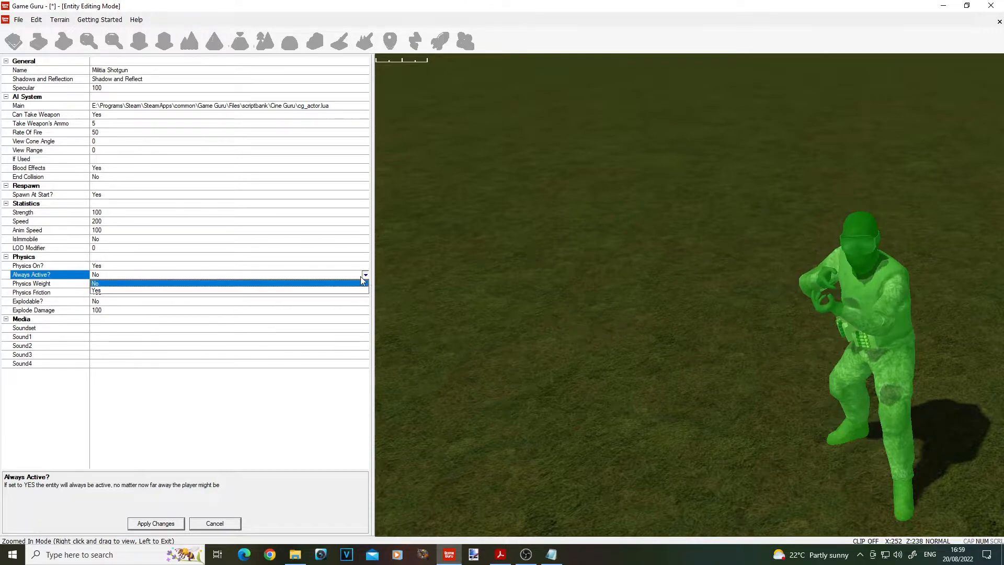
left_click(132, 291)
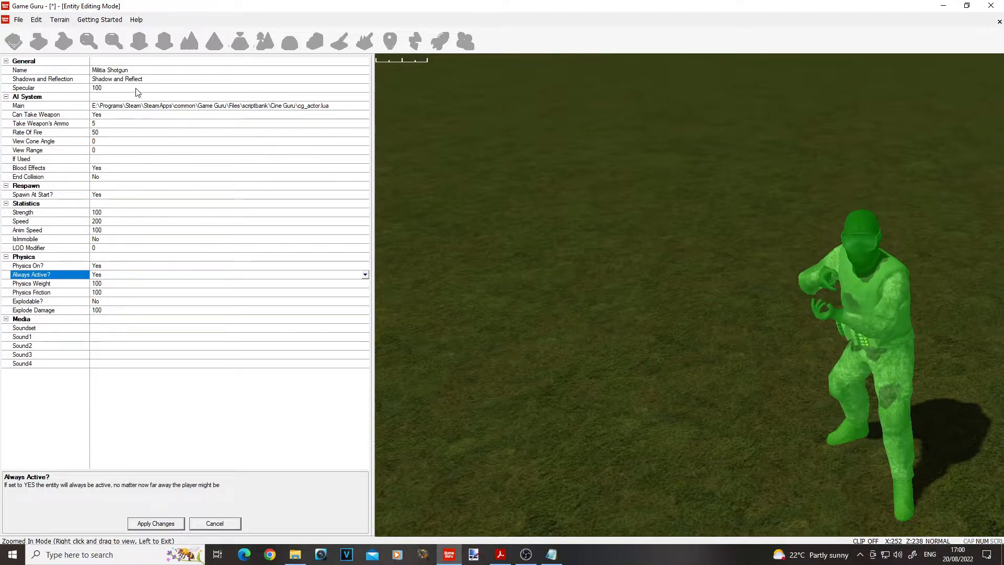
Step: Replace the character's name with "bob,"
left_click(133, 70)
double_click(155, 70)
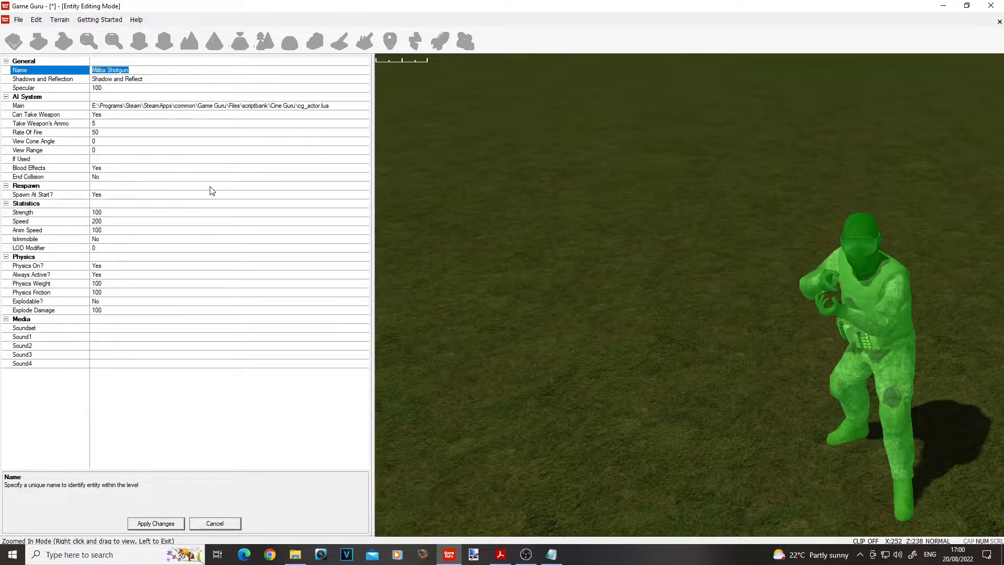
type("bob")
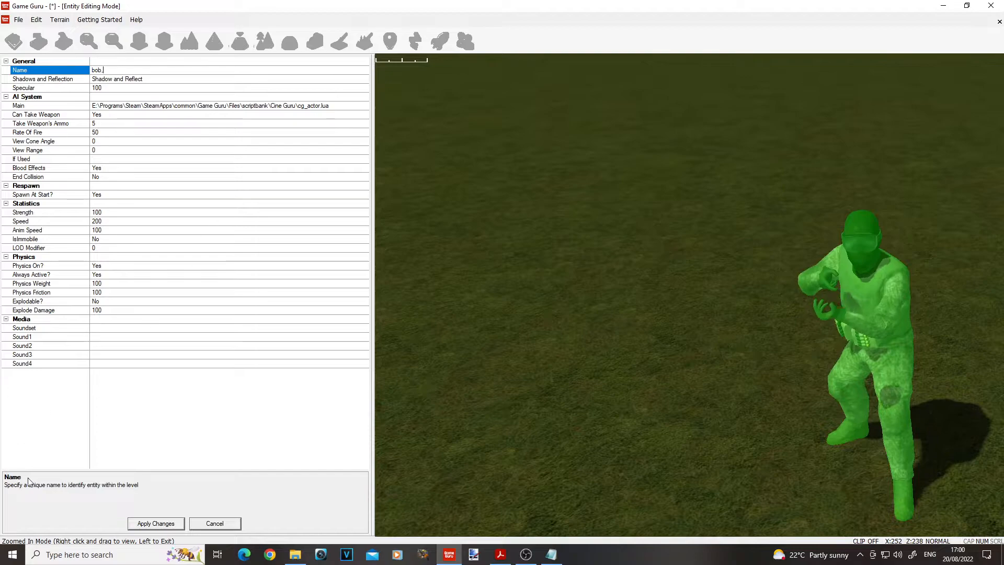
Step: Switch to File Explorer and create a text document named talkie.txt in the scriptbank's Cine Guru folder
left_click(302, 556)
left_click(382, 35)
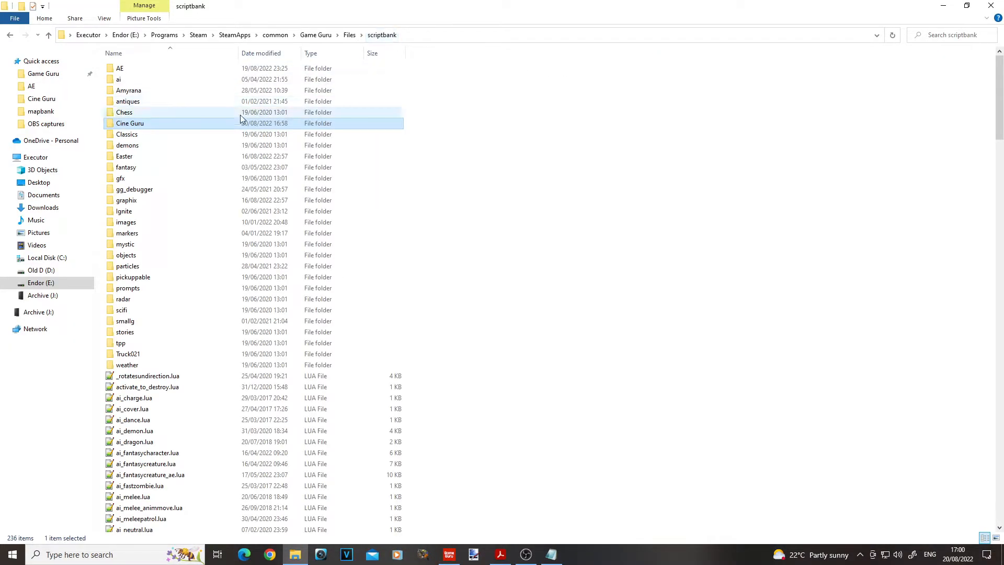
left_click(540, 187)
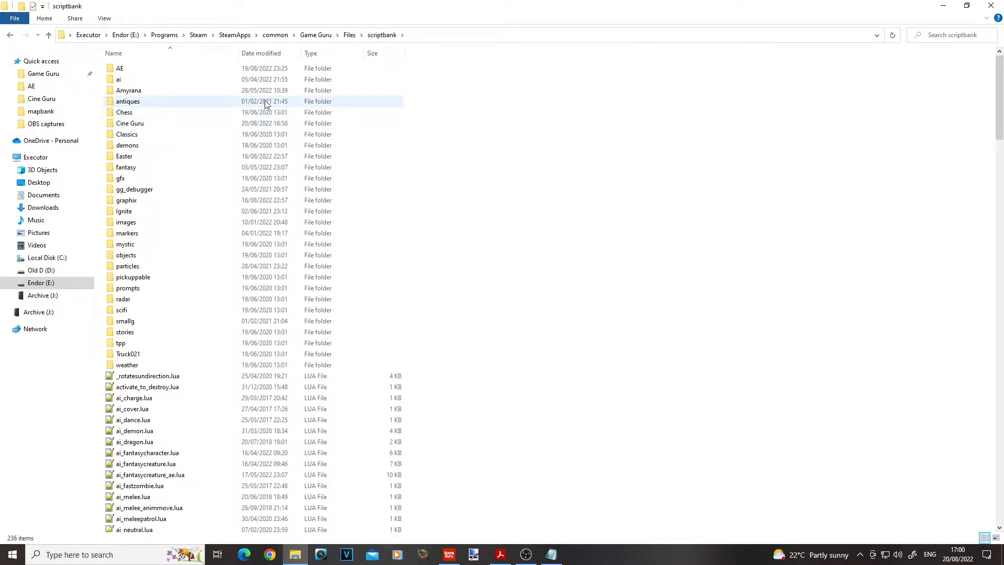
double_click(134, 126)
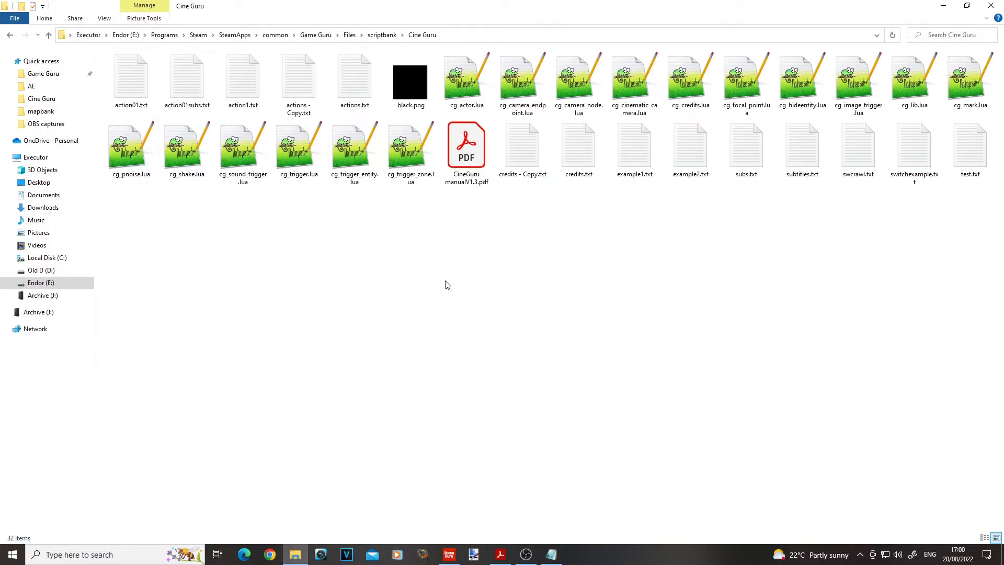
right_click(440, 264)
mouse_move(524, 399)
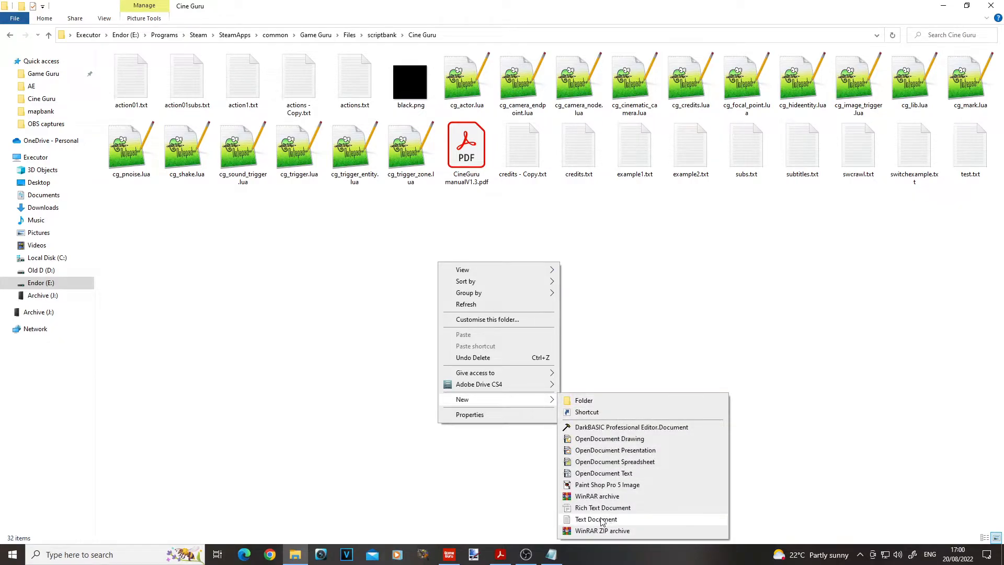
left_click(603, 519)
type("talkie")
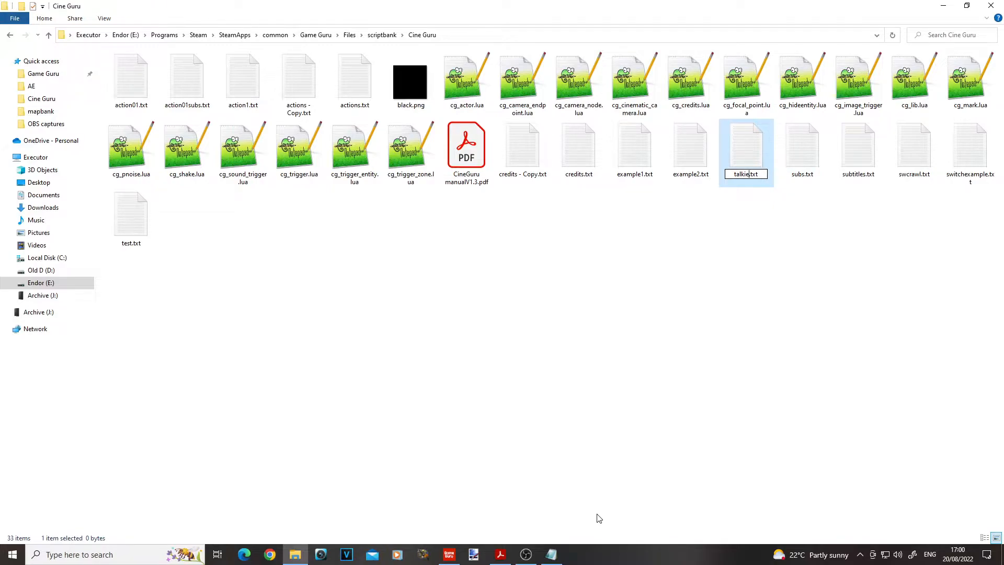
key("Return")
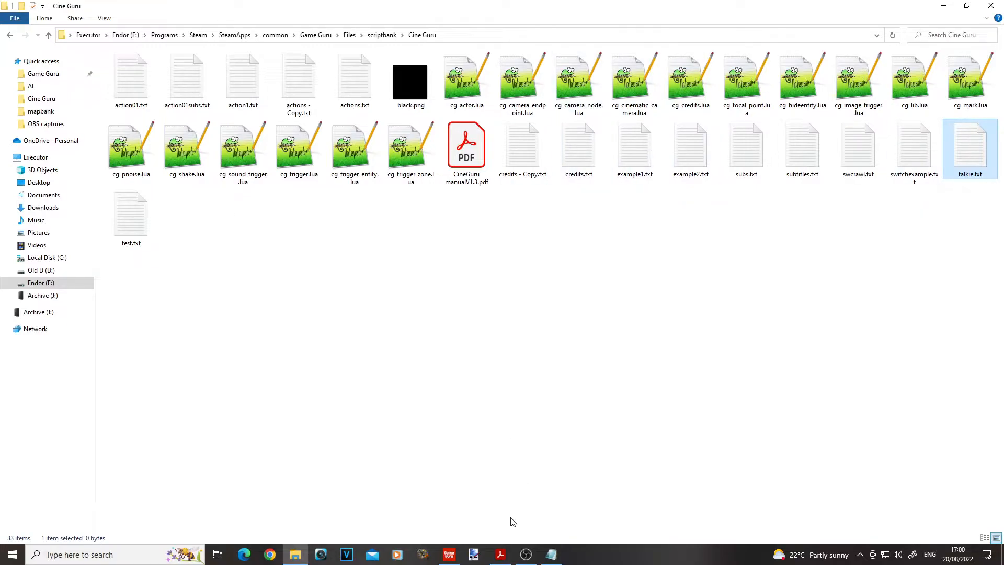
Step: Switch back to Game Guru, complete the character's name as "bob,Cine Guru\\talkie", and apply the property changes
left_click(449, 554)
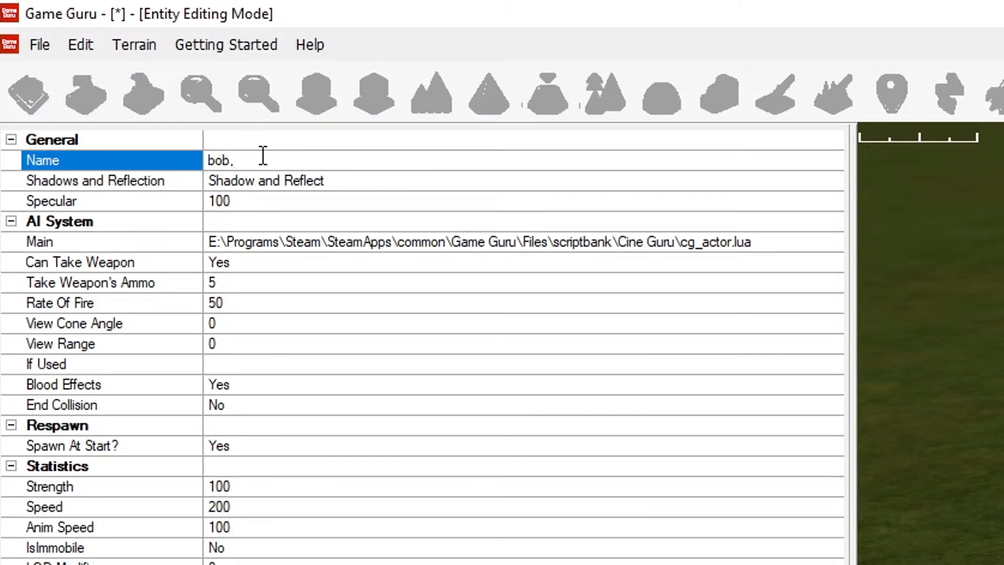
type("CineGuru")
key("BackSpace")
key("BackSpace")
key("BackSpace")
key("BackSpace")
type("Guru\\\\talk")
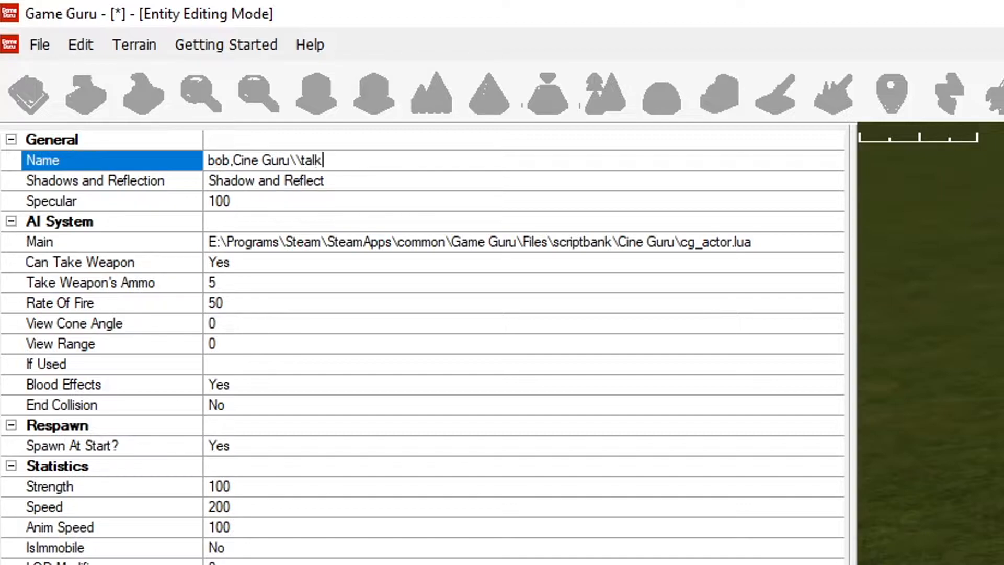
type("ie")
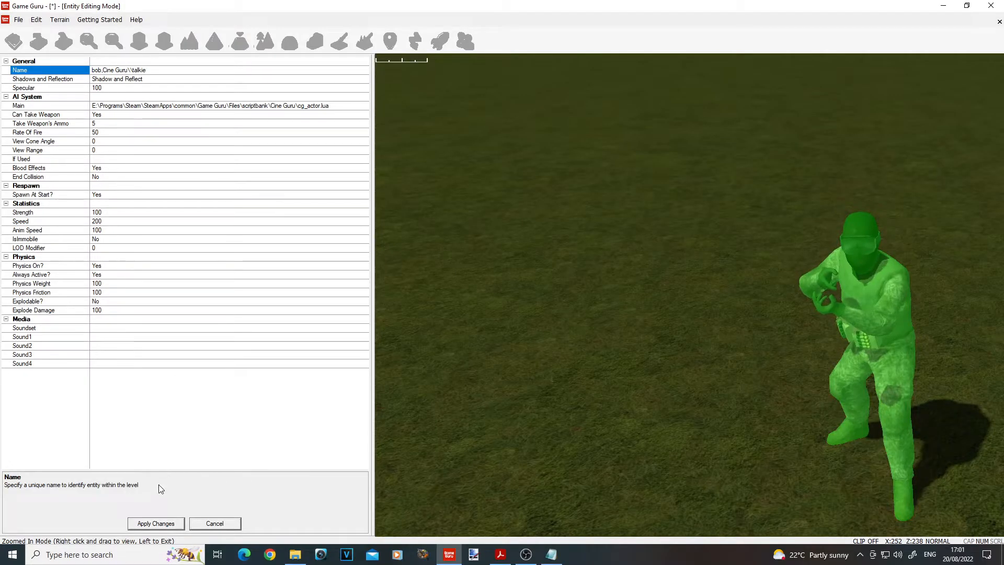
left_click(165, 523)
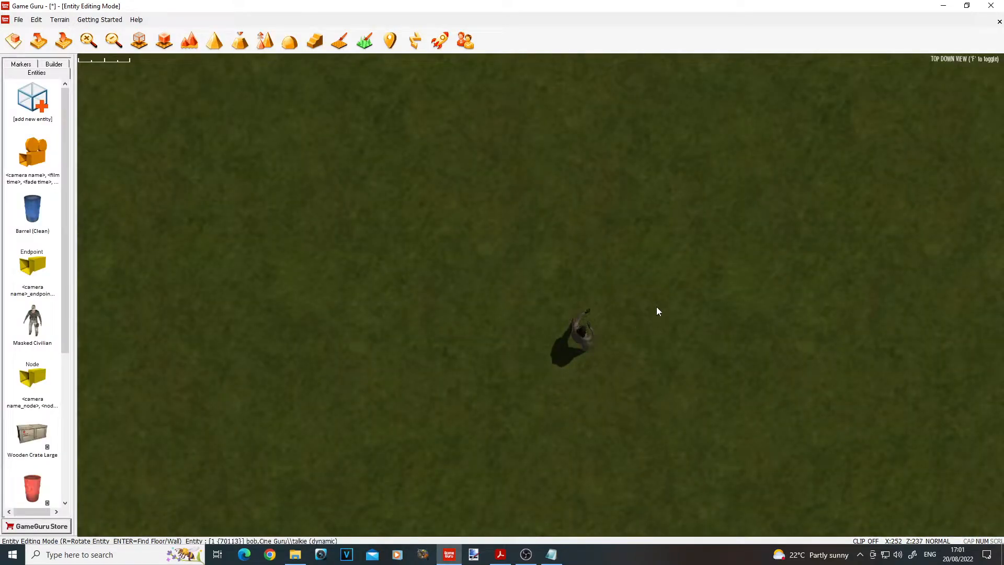
Step: Switch to the free flight view and examine the placed character from the front with open terrain around it
key("d")
key("f")
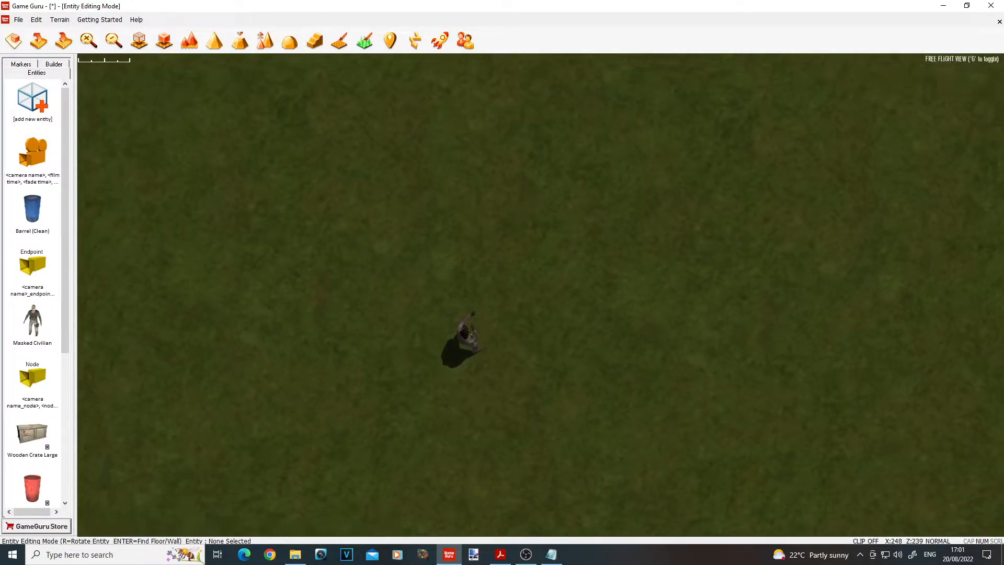
key("w")
mouse_move(682, 366)
right_mouse_down()
mouse_move(698, 334)
mouse_move(682, 365)
right_mouse_up()
key("s")
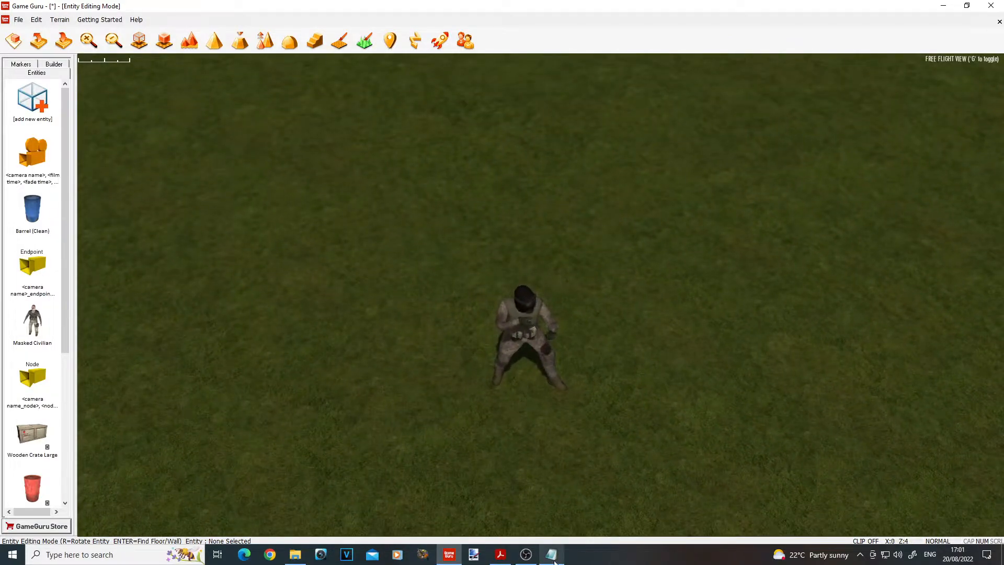
key("d")
key("s")
key("w")
mouse_move(644, 337)
right_mouse_down()
mouse_move(627, 361)
mouse_move(631, 345)
right_mouse_up()
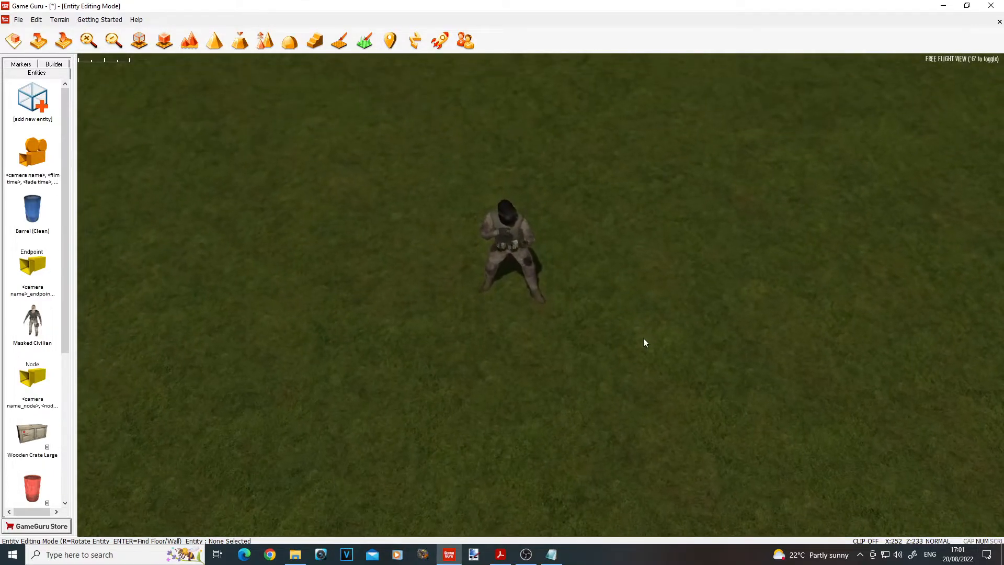
key("s")
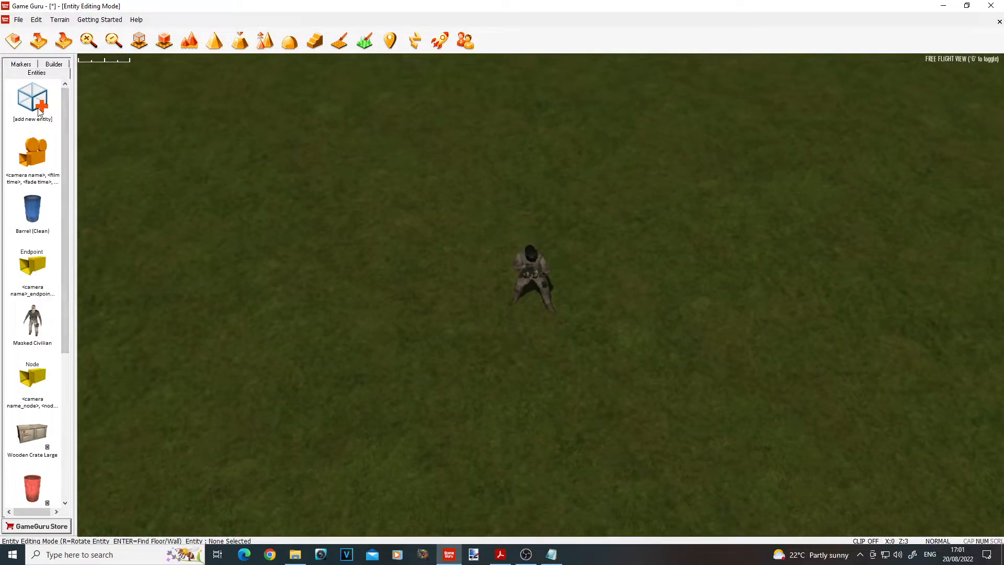
Step: Add a cine-trigger zone from the purchased Cine Guru library and place it on the terrain in front of the character
left_click(24, 64)
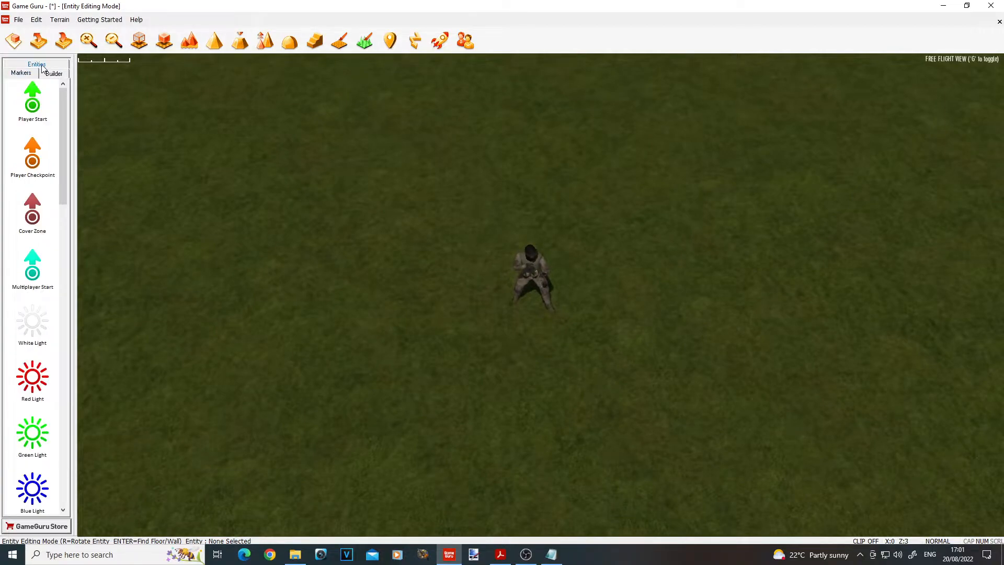
left_click(37, 63)
mouse_move(61, 123)
left_mouse_down()
mouse_move(62, 190)
mouse_move(59, 105)
left_mouse_up()
left_click(32, 100)
scroll(79, 84, "up", 1)
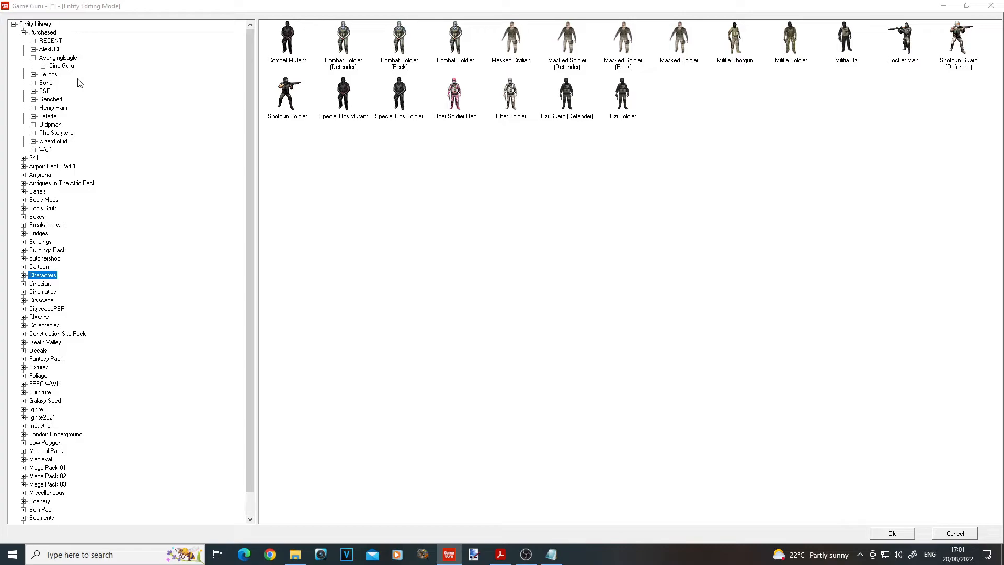
left_click(67, 66)
left_click(570, 43)
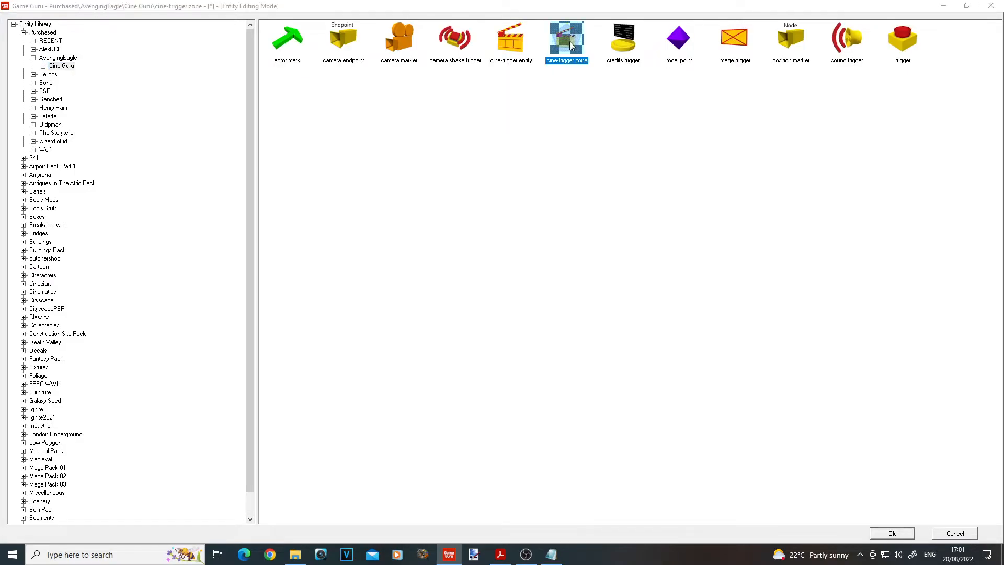
left_click(907, 535)
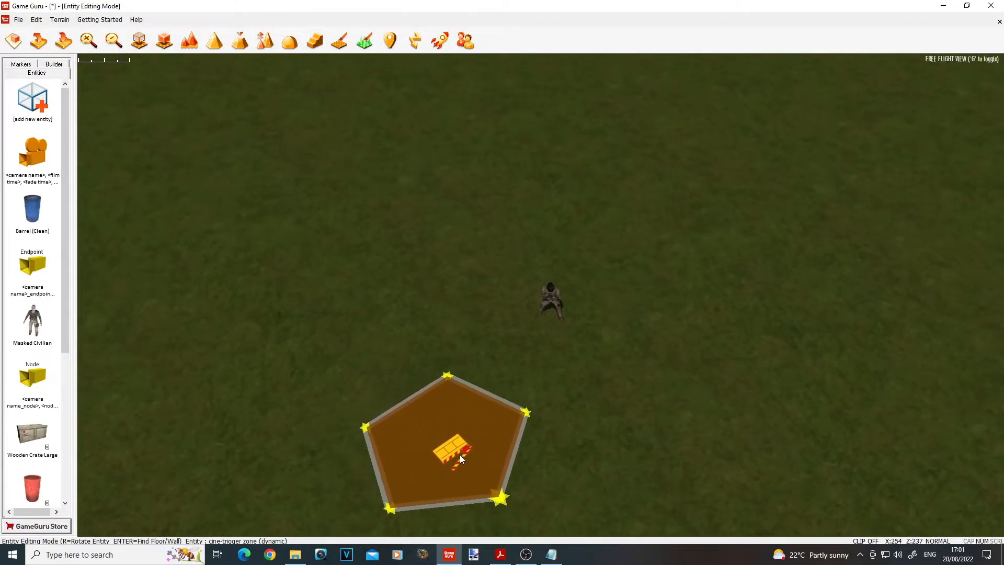
left_click(462, 438)
Step: Place a Player Start marker on the terrain just outside the cine-trigger zone
right_click_drag(538, 425, 309, 281)
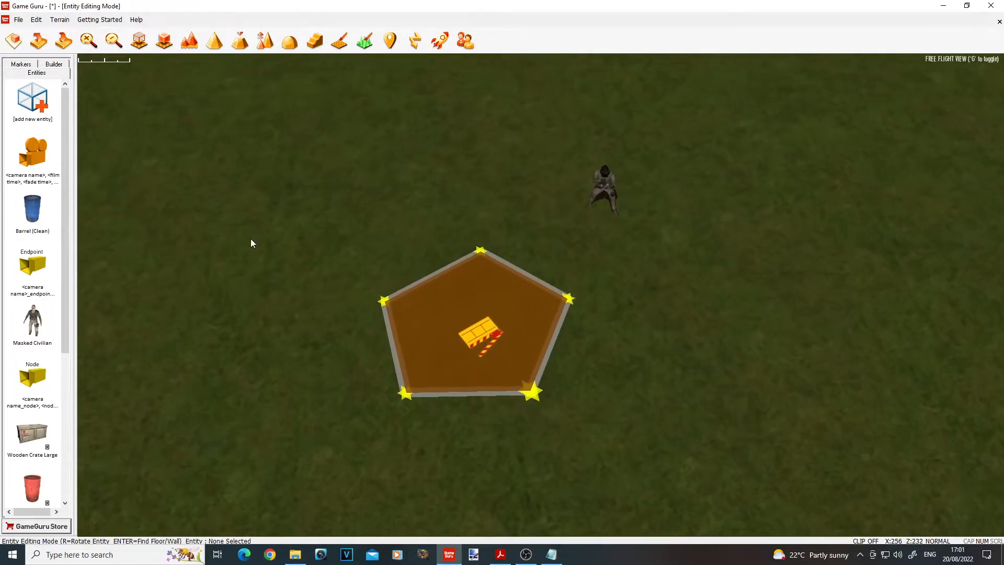
left_click(20, 64)
left_click(35, 104)
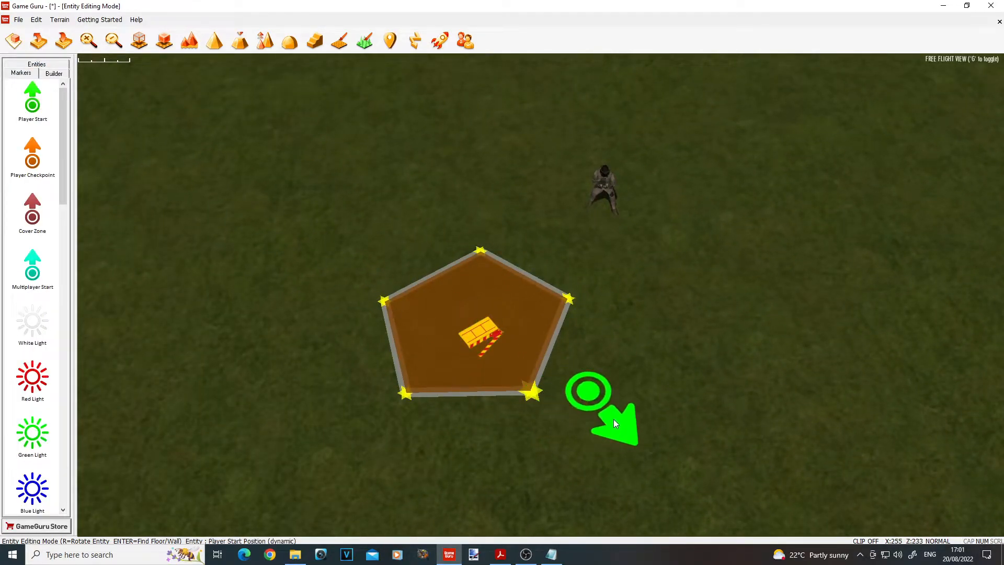
left_click(640, 450)
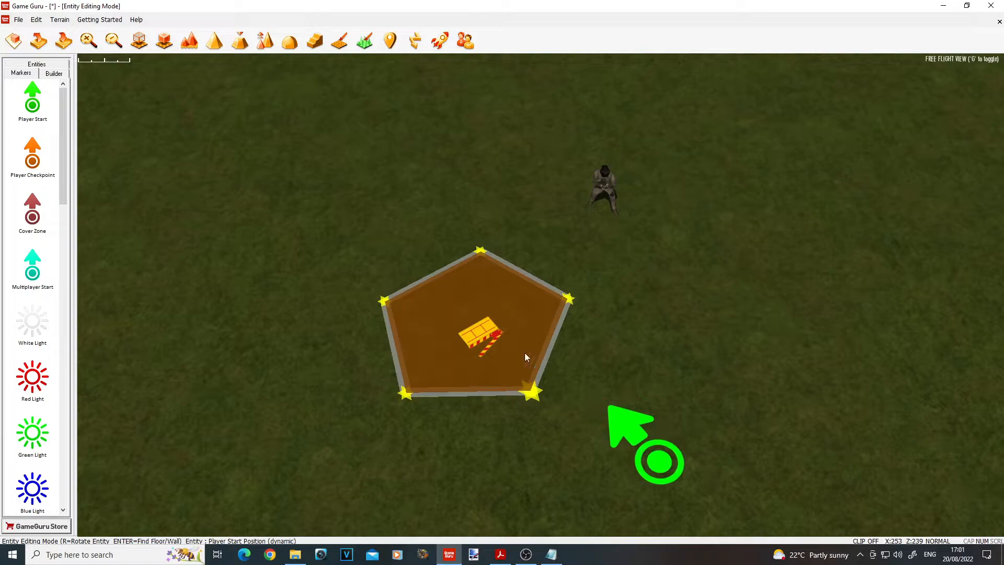
Step: Name the cine-trigger zone "actor,Cine Guru\\talkie," in its properties and apply the changes
left_click(480, 340)
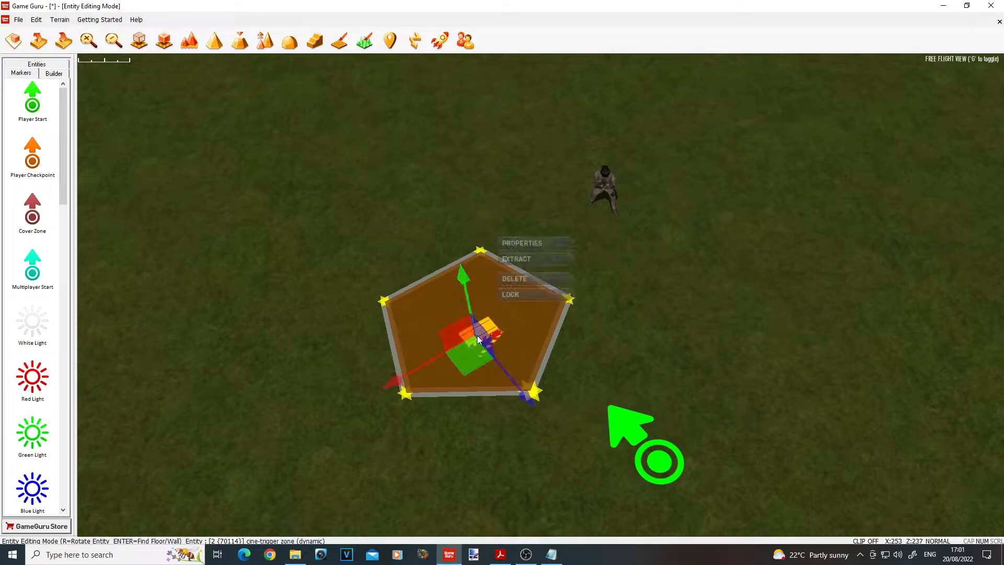
left_click(528, 244)
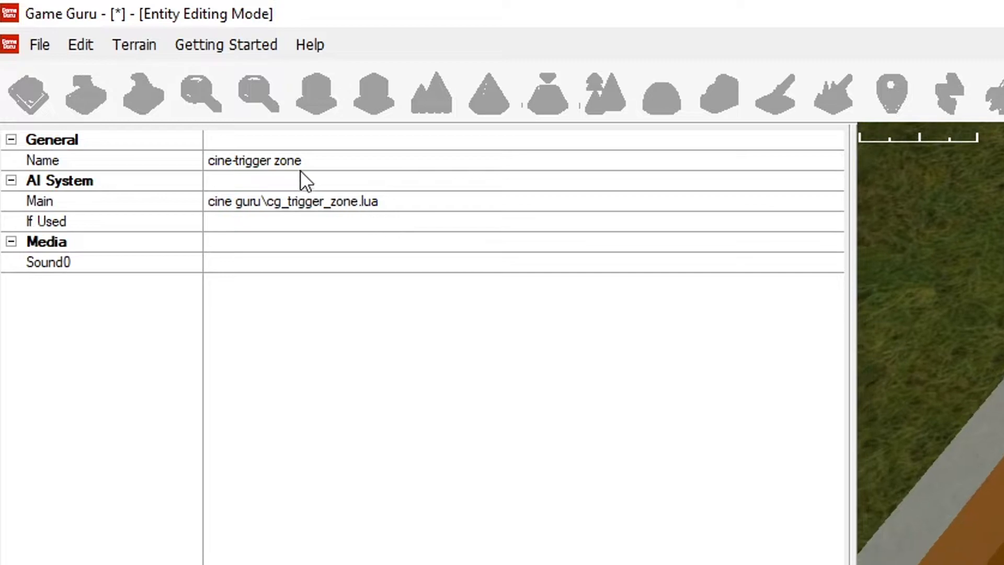
left_click(164, 160)
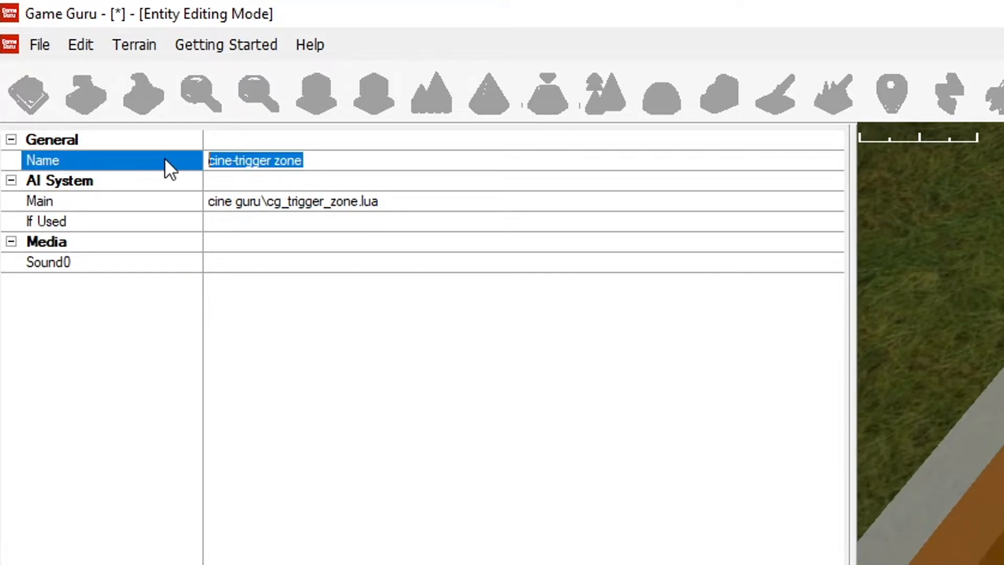
type("actor")
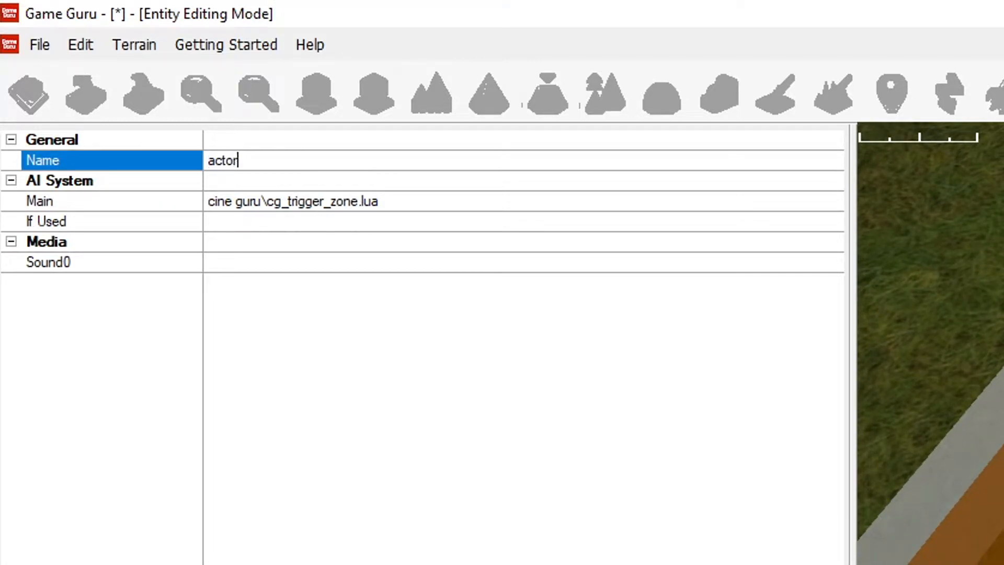
type(",Cine Guru\\\\tali")
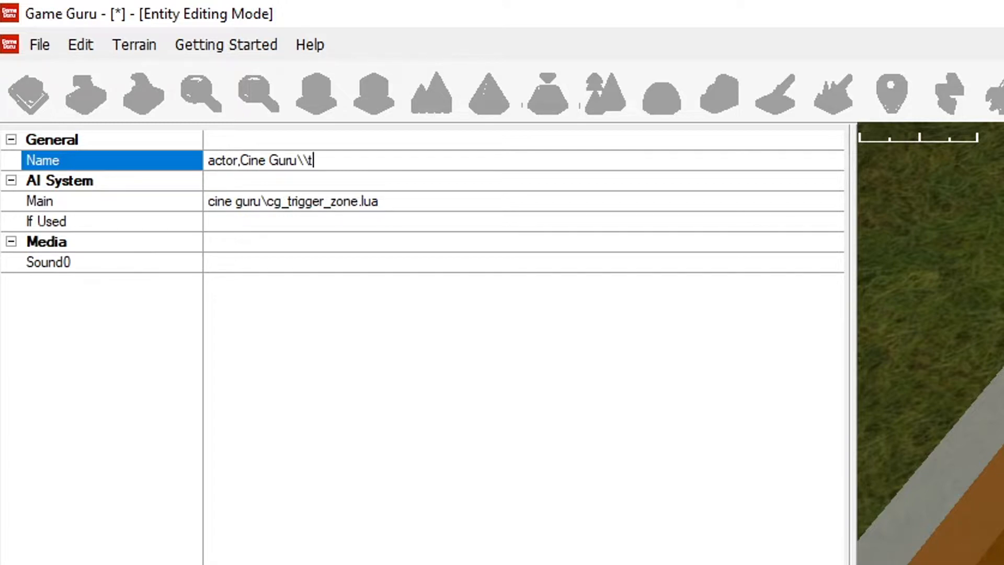
type("kie,")
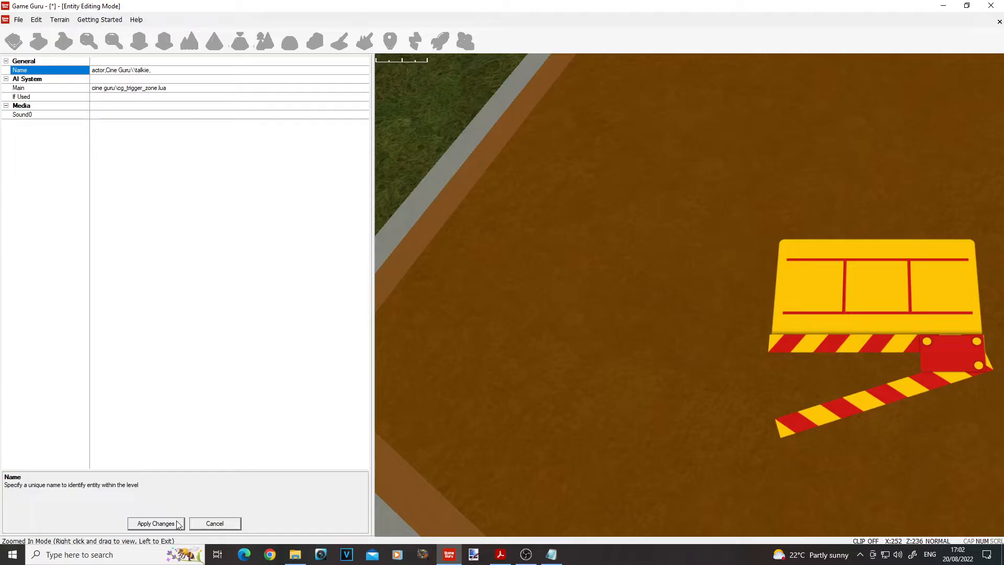
left_click(178, 523)
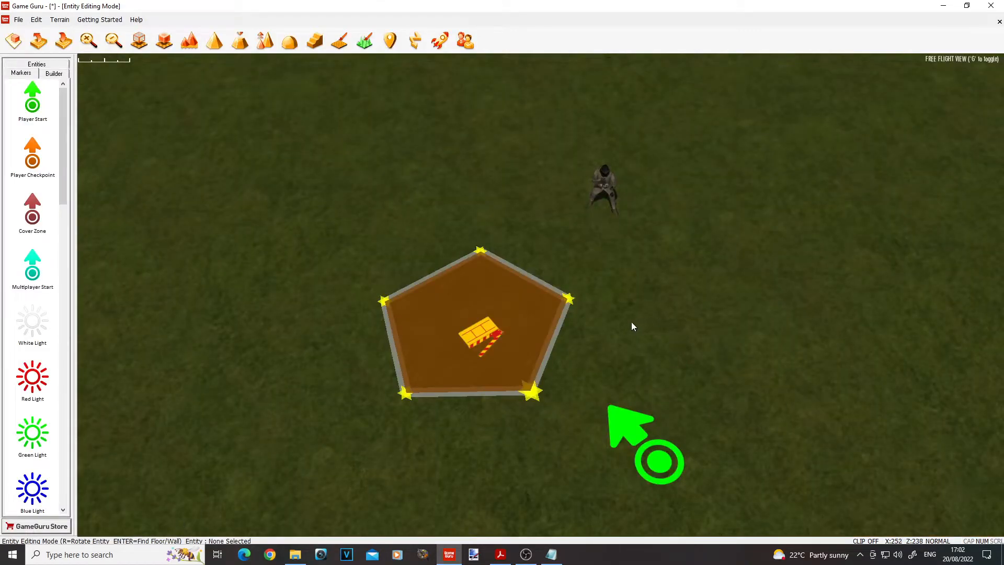
Step: Switch to talkie.txt in Notepad and write the first action line "bob,idle_900_999_0.9"
key("d")
left_click(341, 44)
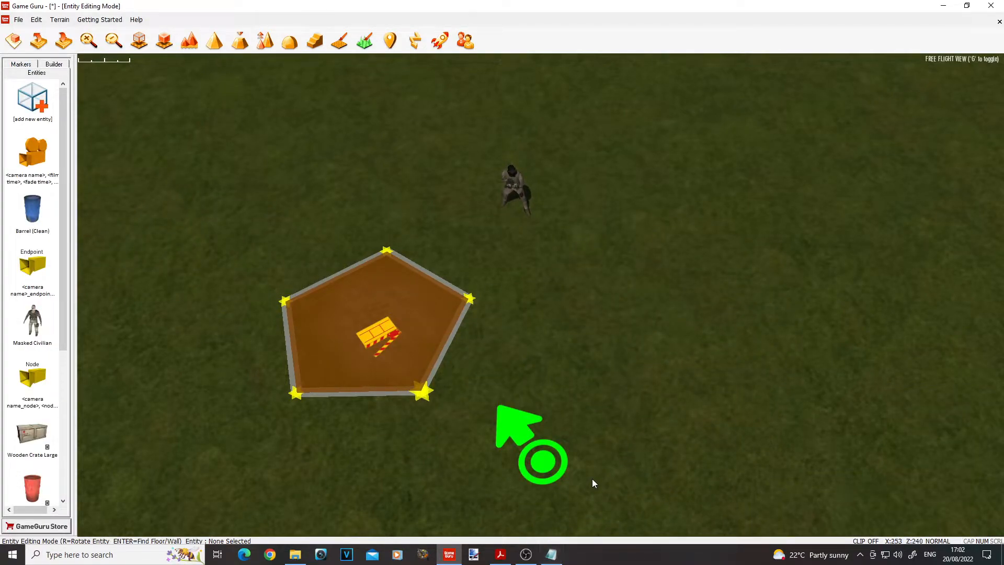
left_click(551, 554)
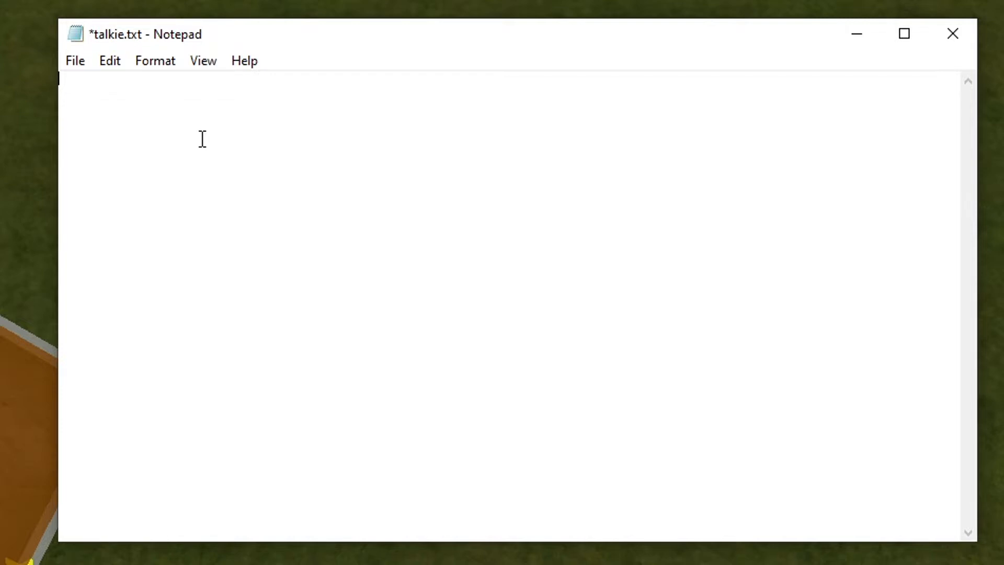
type("bob ,")
type("idle_")
type("900")
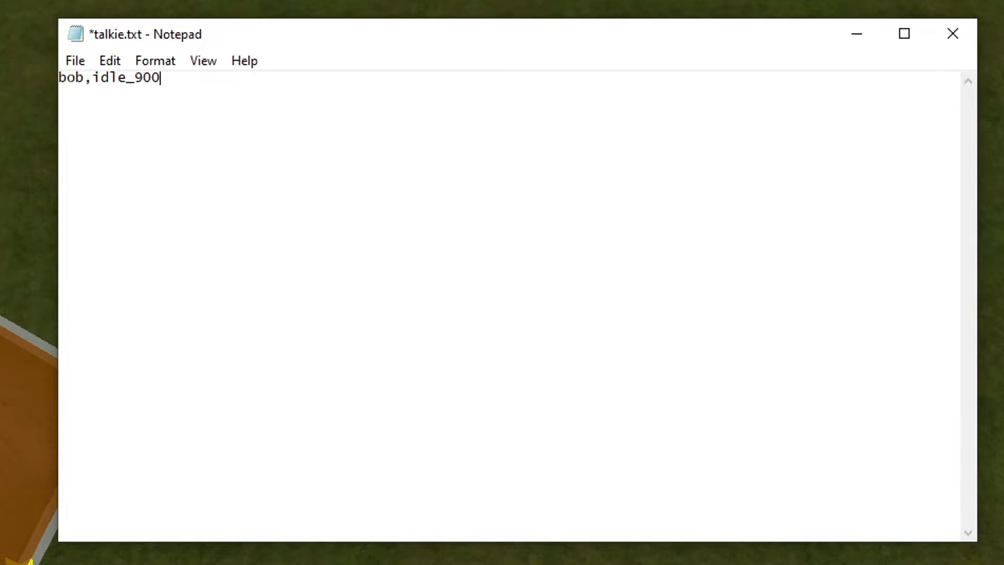
type("_999")
type("_0.9")
key("Return")
Step: Add the line "bob,delay_1000,move_mark1" to talkie.txt, save the file and return to Game Guru
type("bob")
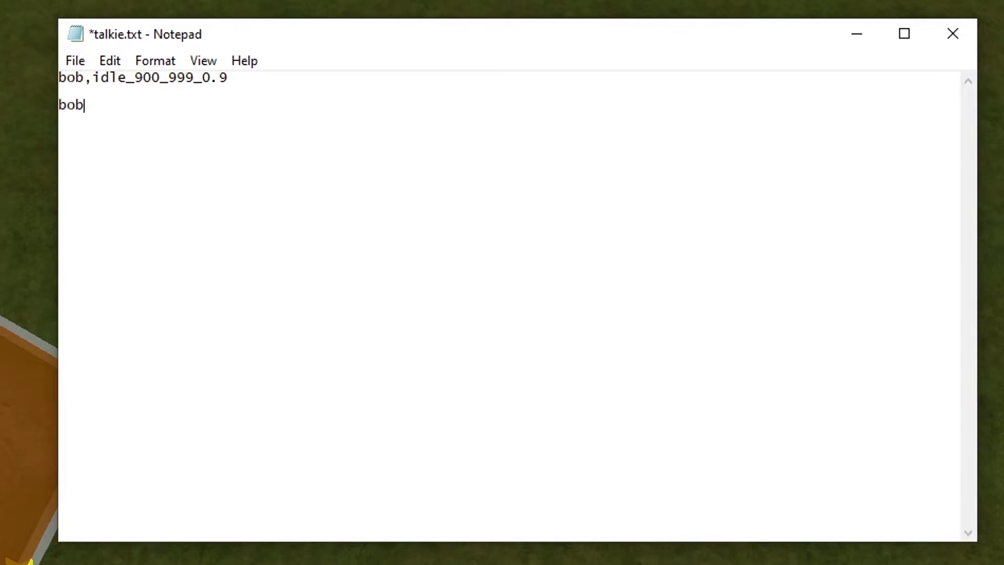
type(",delay_1000")
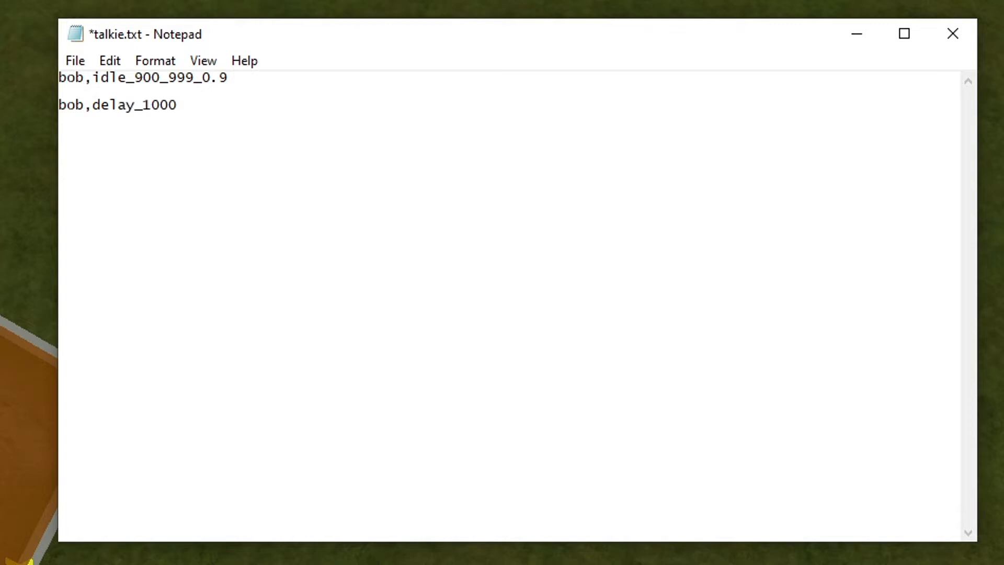
type(",move_mark1")
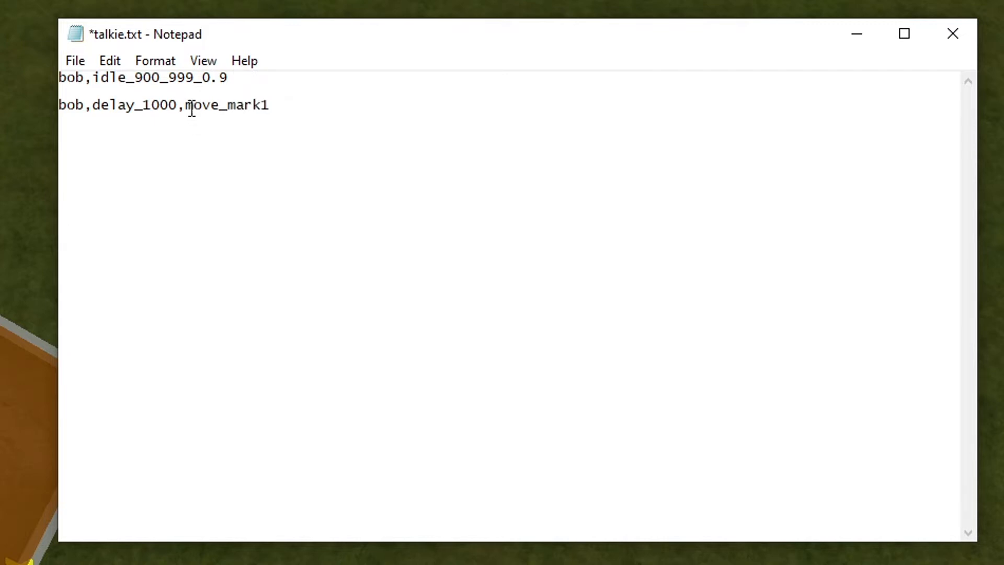
left_click(75, 61)
left_click(109, 155)
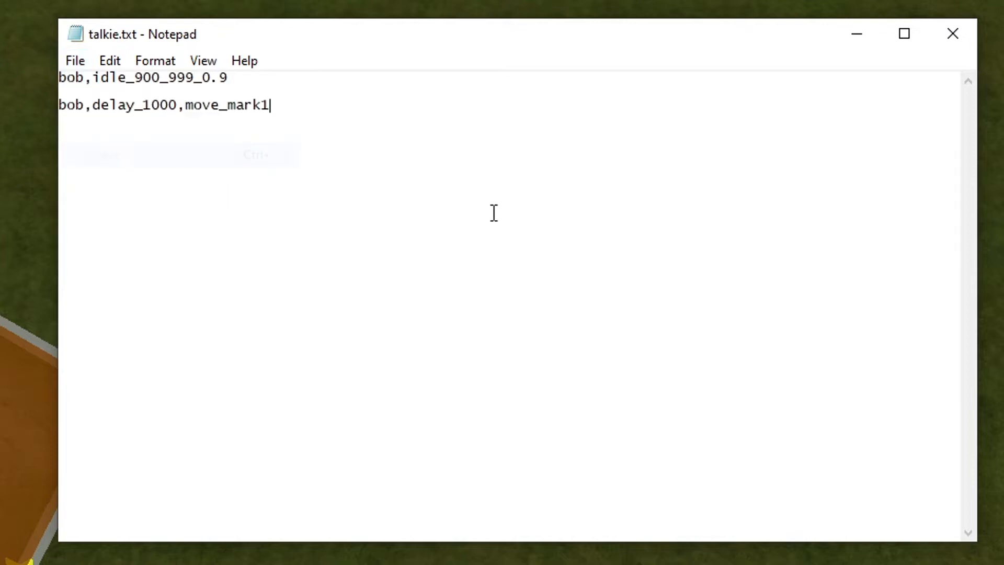
left_click(856, 36)
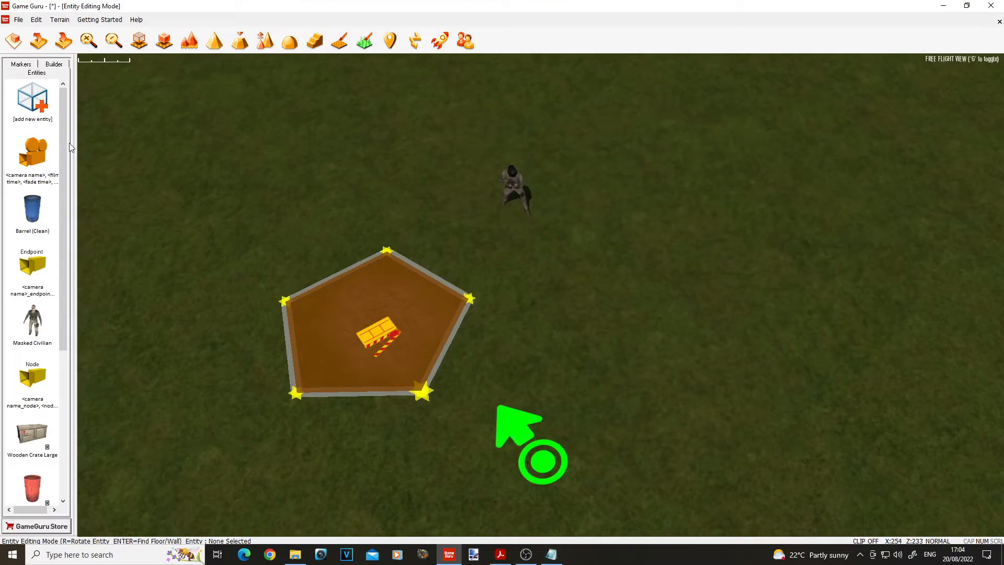
Step: Add an actor mark from the purchased Cine Guru library and place it on the terrain near the character
left_click(23, 108)
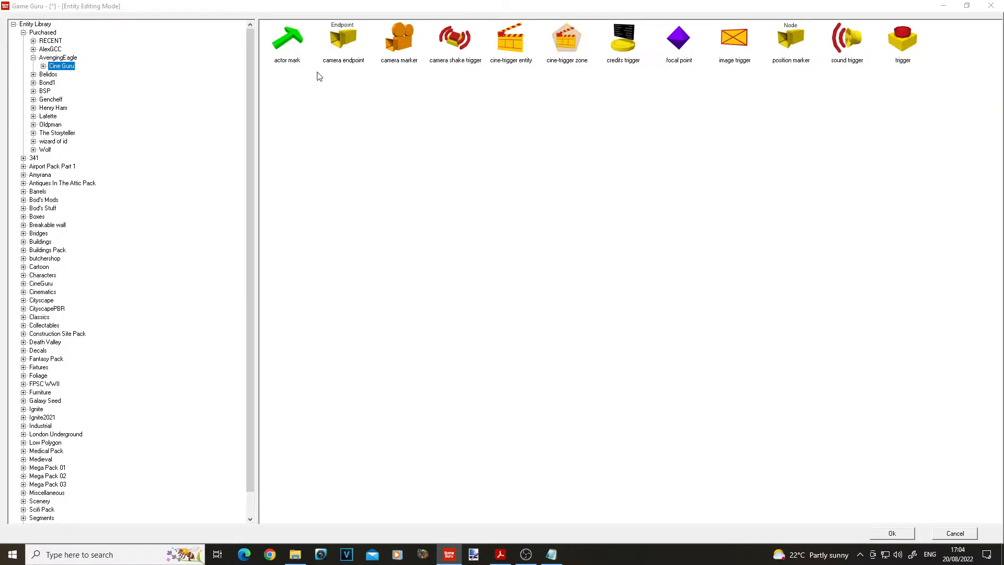
left_click(287, 43)
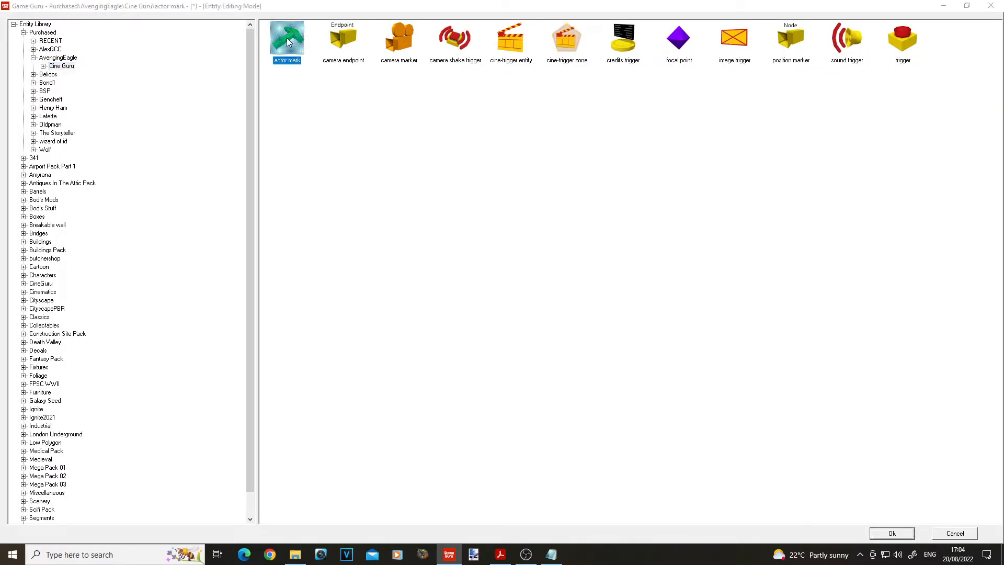
left_click(891, 533)
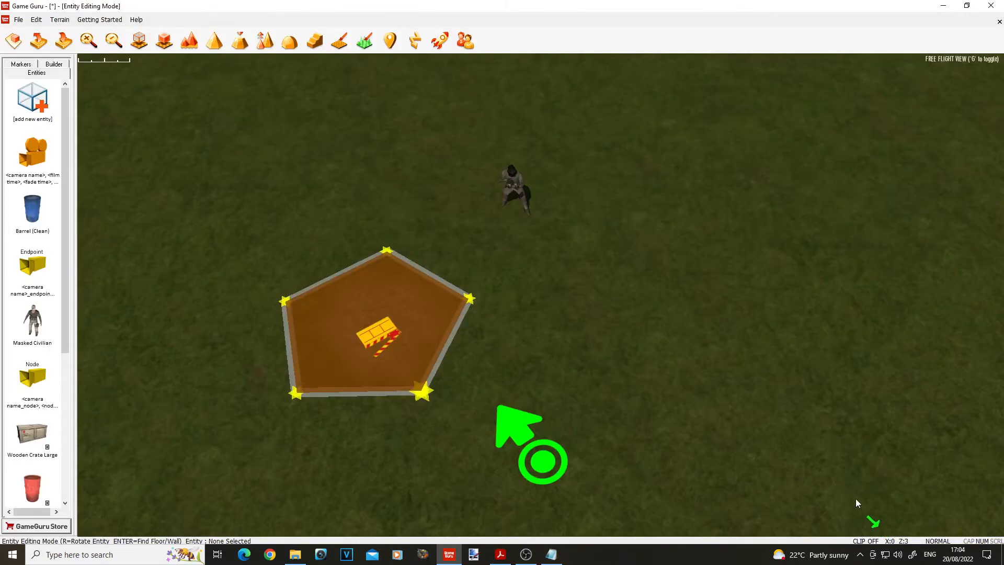
left_click(596, 278)
Step: Select the actor mark and adjust its position on the open terrain in front of the character
right_click_drag(657, 310, 535, 278)
key("w")
key("w")
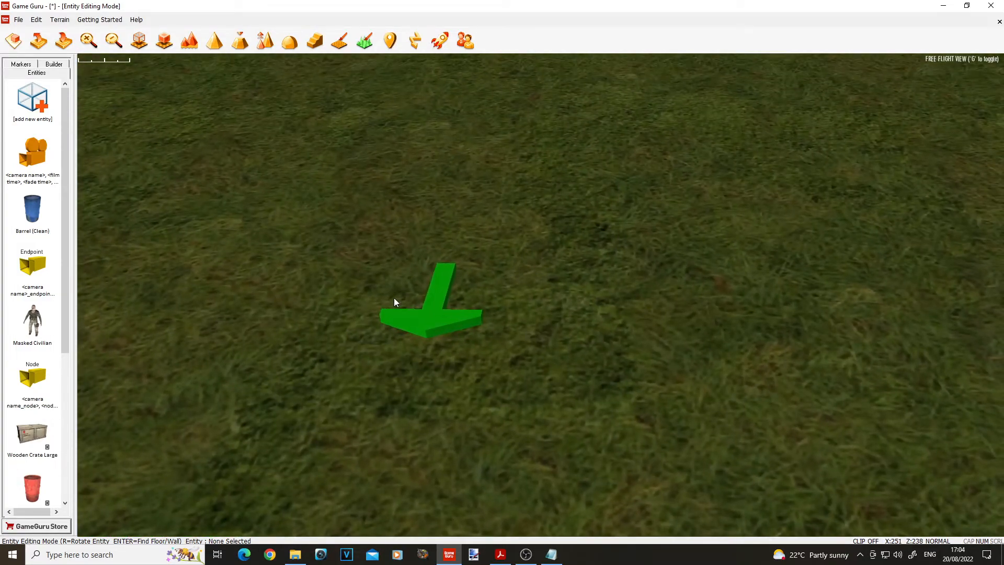
key("s")
right_click_drag(457, 262, 562, 381)
key("w")
key("s")
key("s")
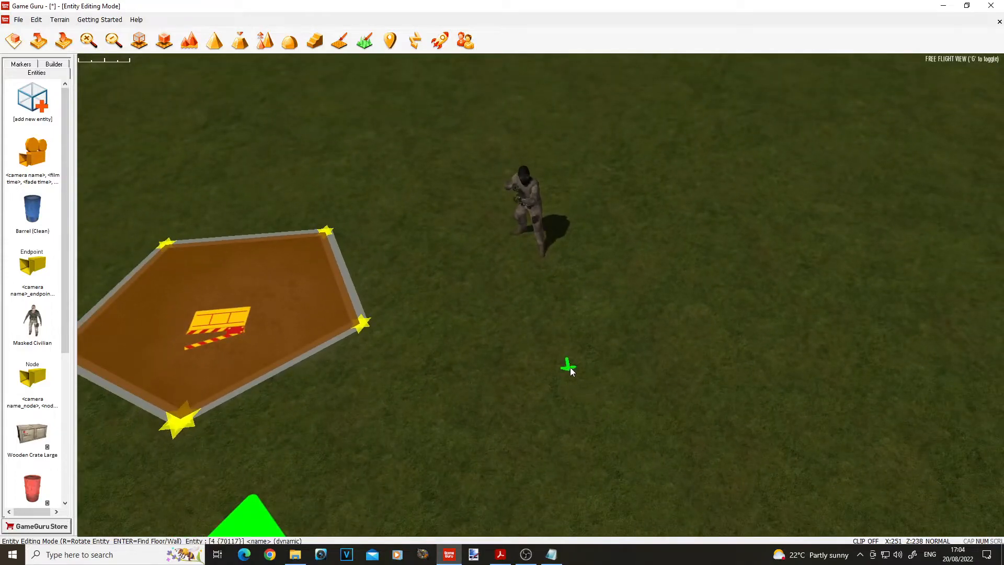
left_click(566, 367)
left_click(615, 395)
left_click(559, 373)
left_click_drag(560, 374, 532, 379)
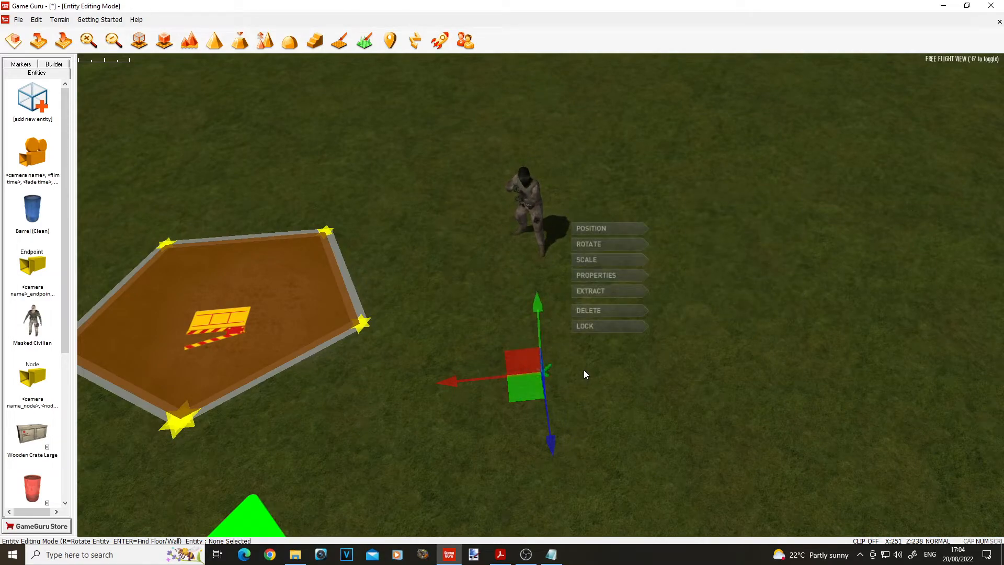
left_click_drag(529, 391, 534, 388)
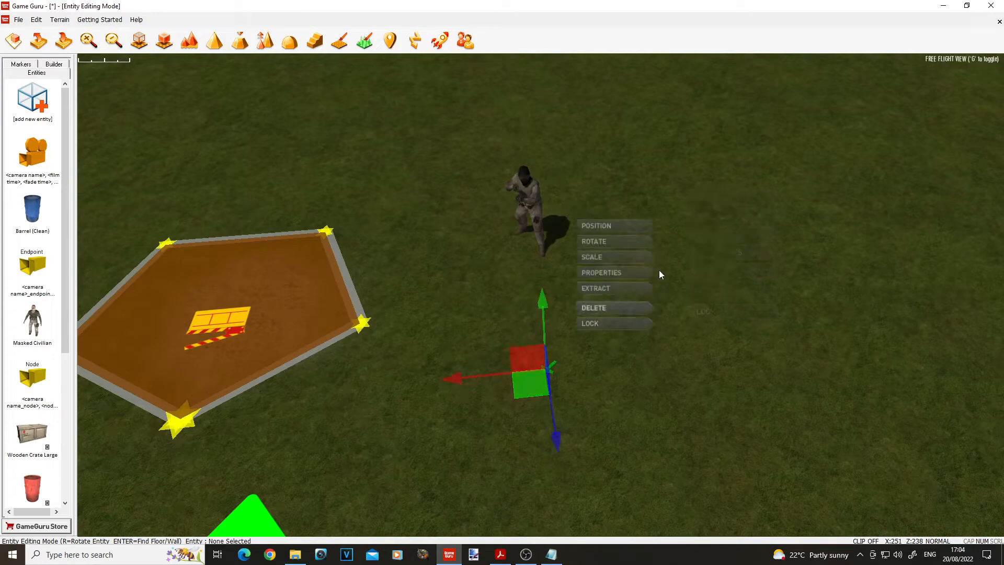
Step: Name the actor mark "mark1" in its properties and apply the changes
left_click(621, 273)
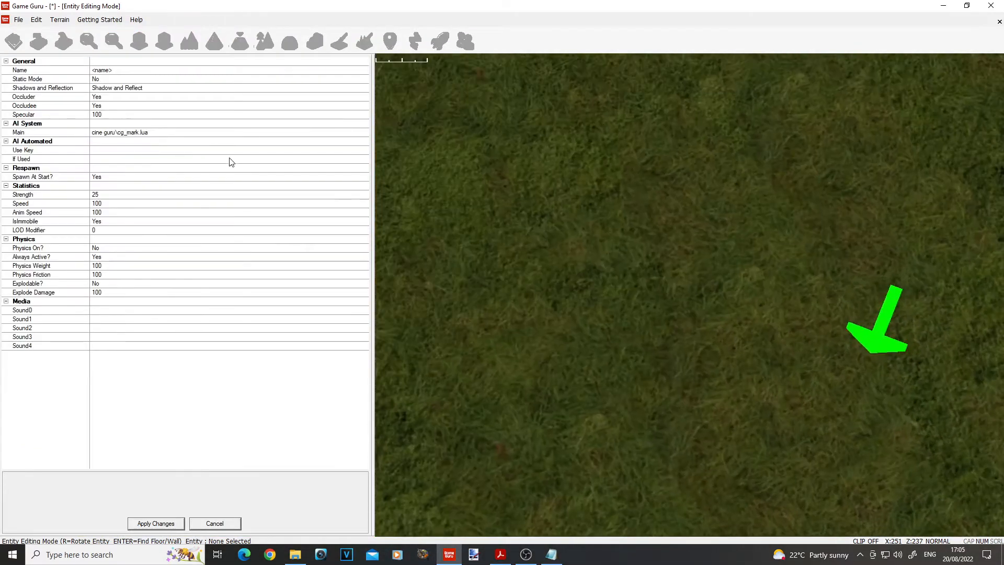
left_click_drag(211, 134, 127, 143)
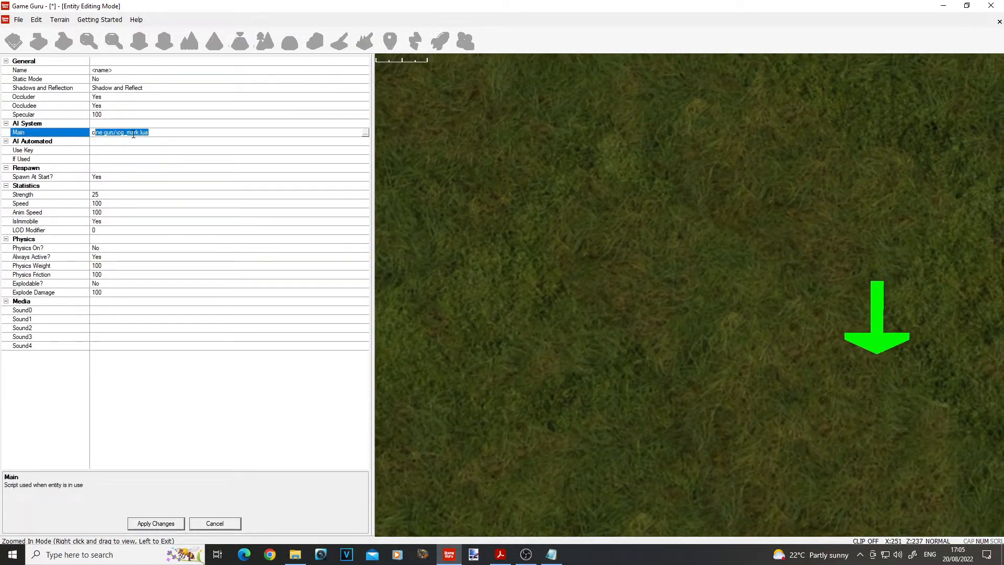
left_click(152, 133)
left_click(78, 68)
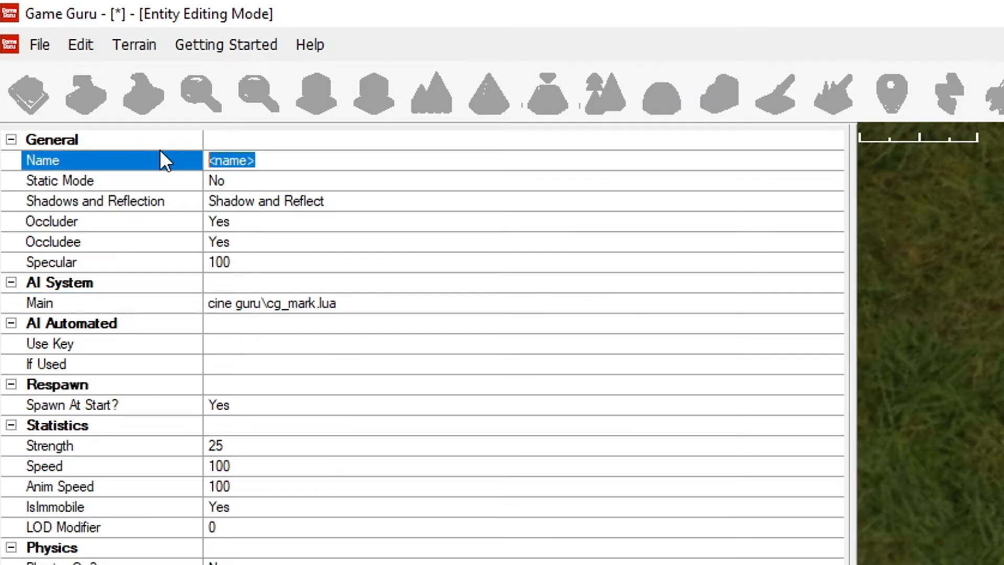
type("mark1")
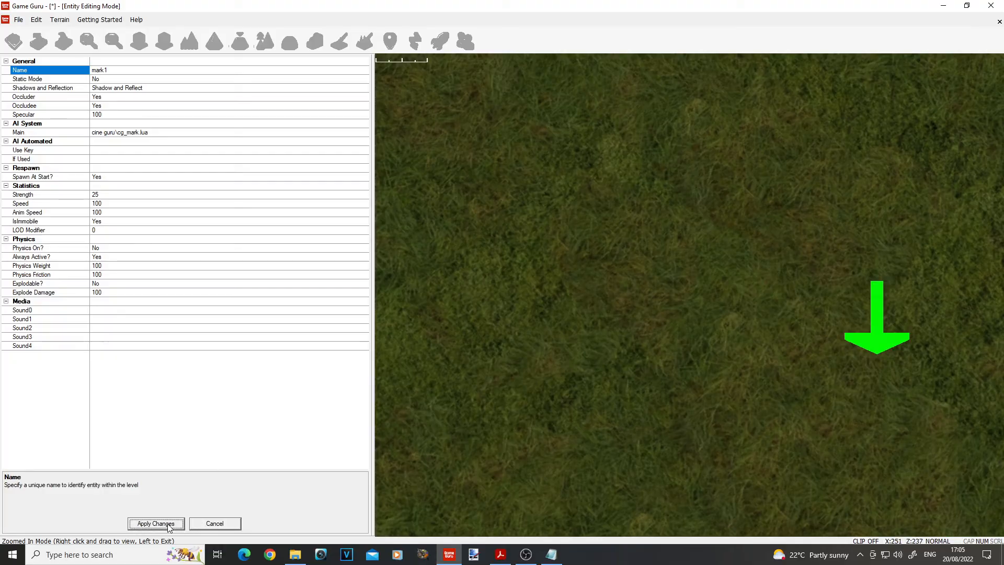
left_click(156, 524)
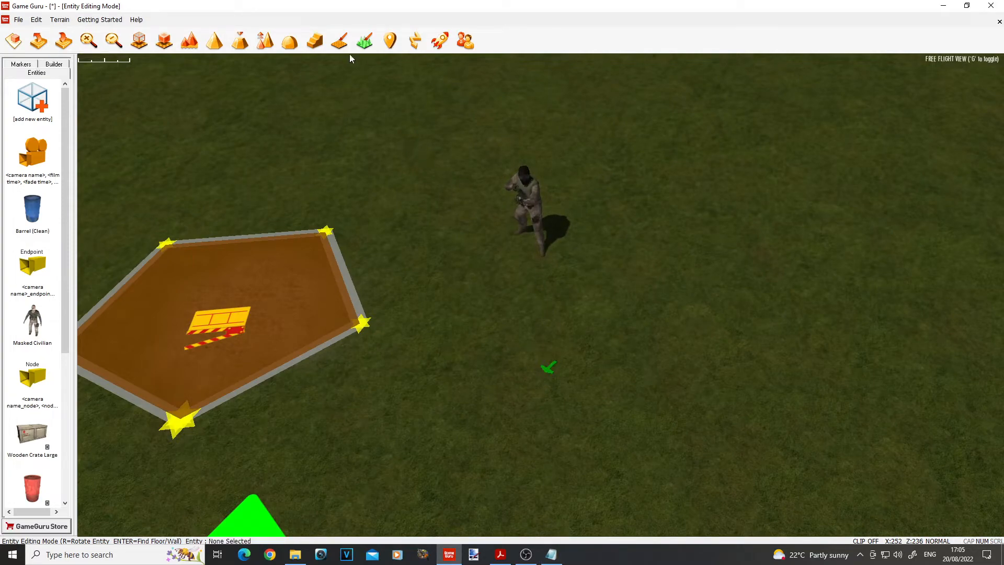
Step: Switch to Notepad, save talkie.txt again and return to Game Guru
left_click(551, 554)
left_click(448, 135)
left_click(462, 180)
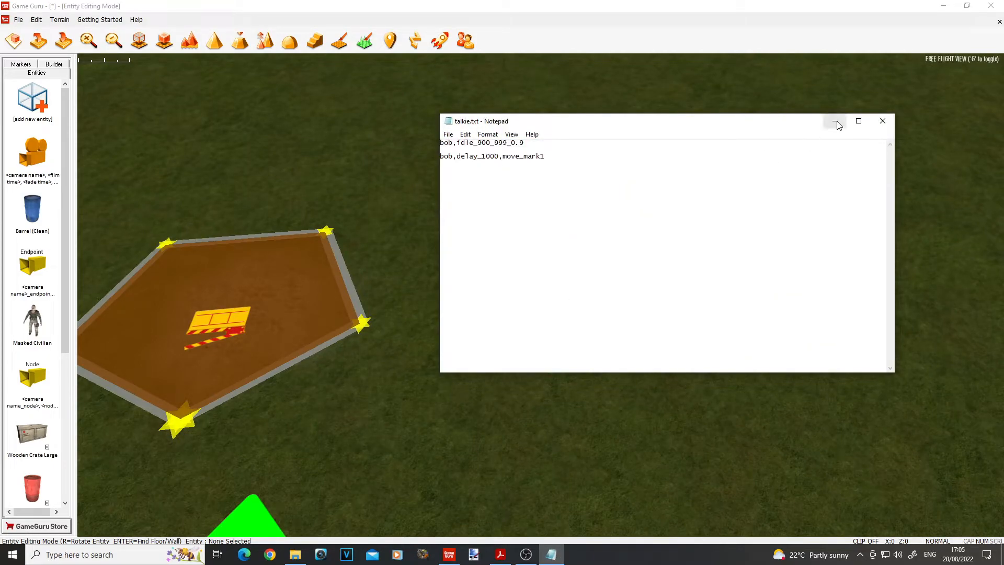
left_click(835, 121)
Step: Run the test level, walk the player through the trigger zone and examine the actor's movement from several sides
left_click(439, 40)
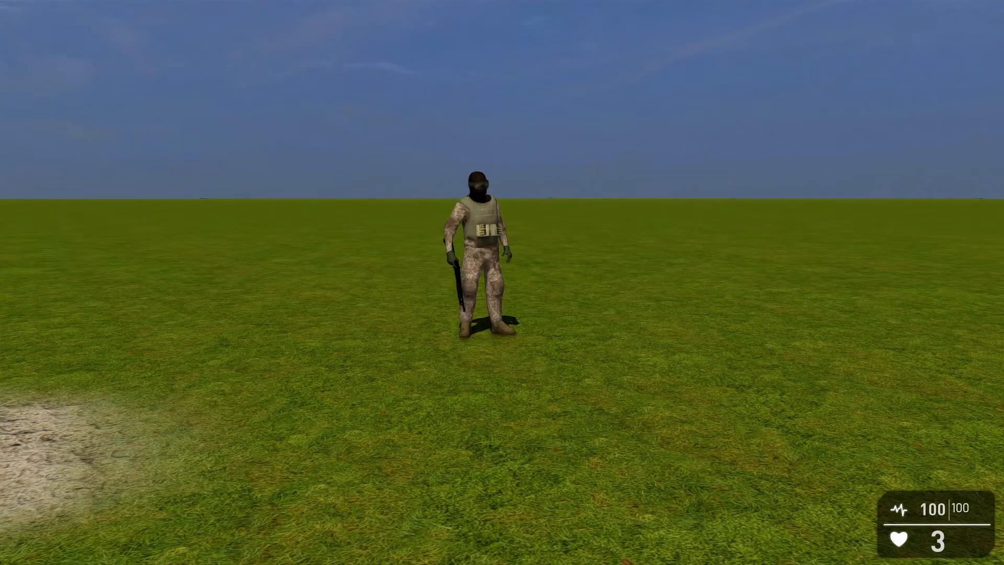
key("w")
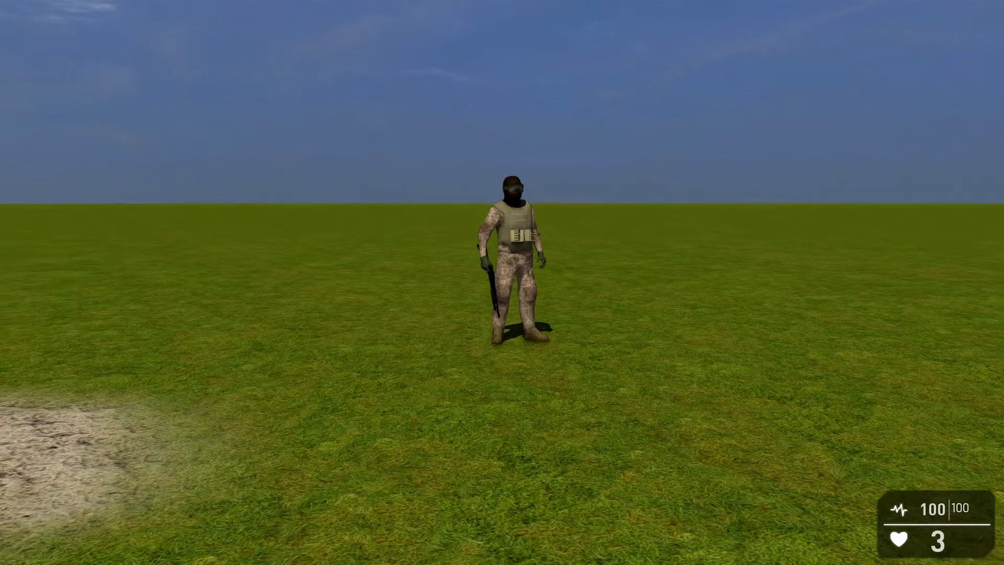
key("w")
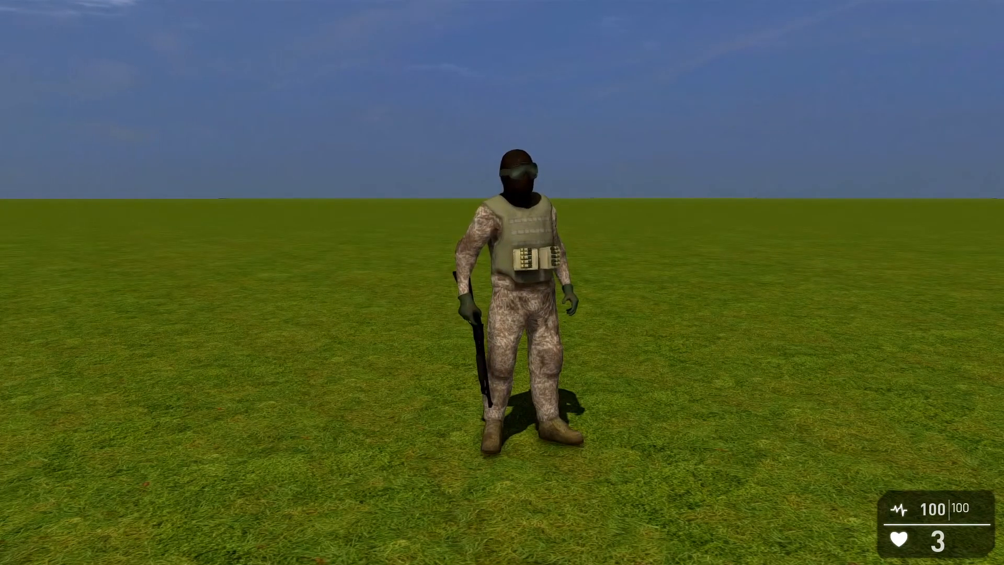
key("s")
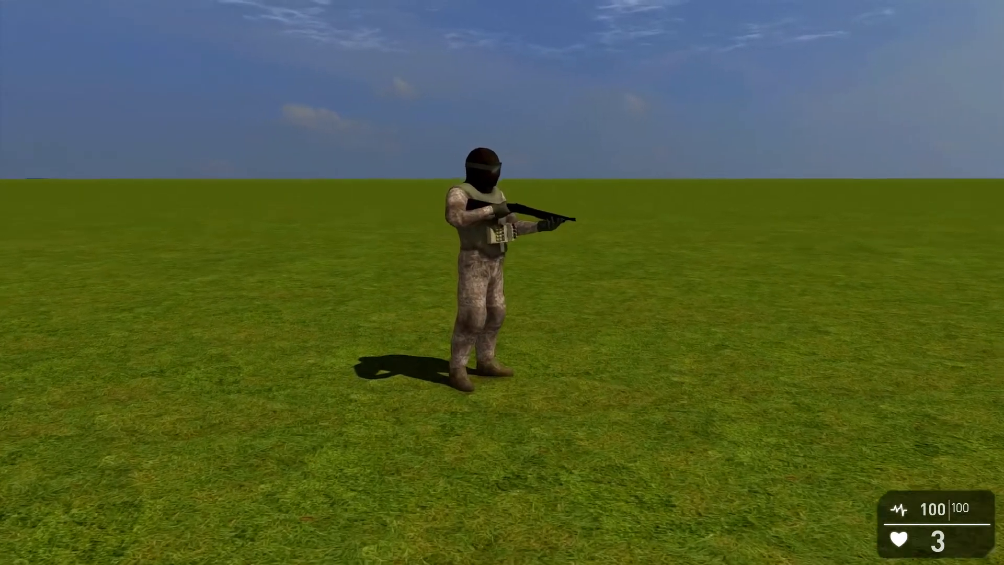
key("w")
key("a")
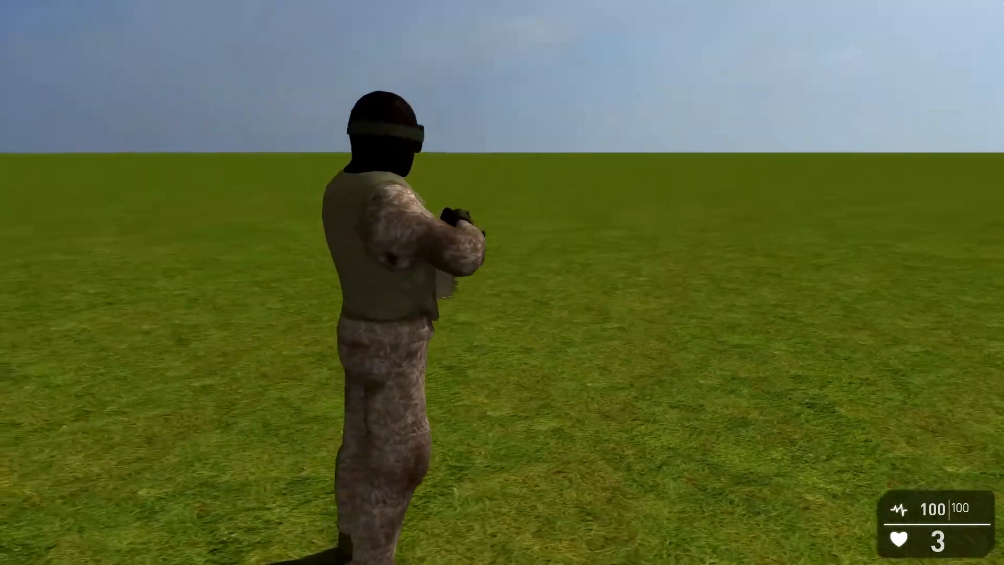
key("w")
key("s")
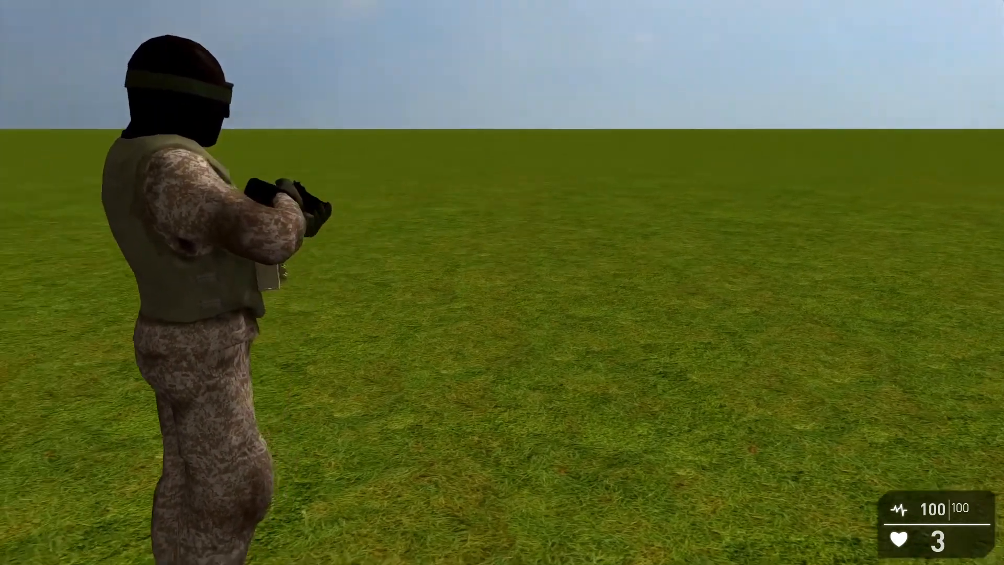
key("d")
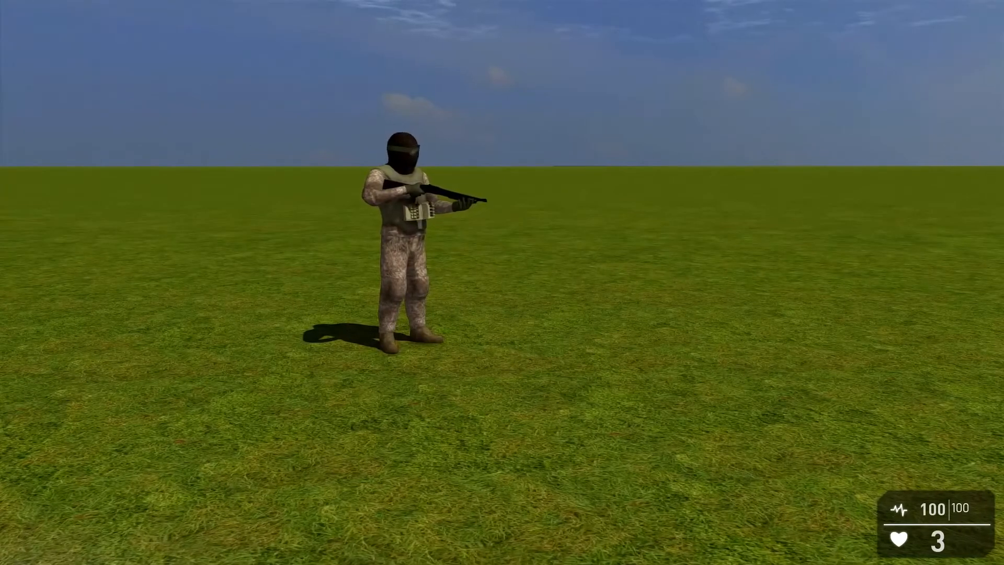
Step: Walk the player around the actor at its mark, examine its stance from several sides and end the test level
key("s")
key("w")
key("w")
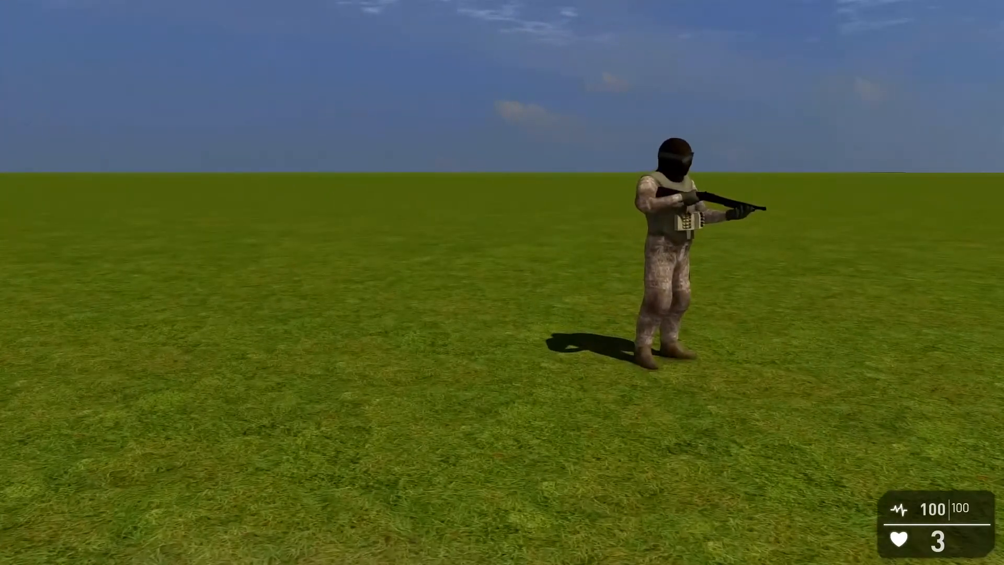
key("d")
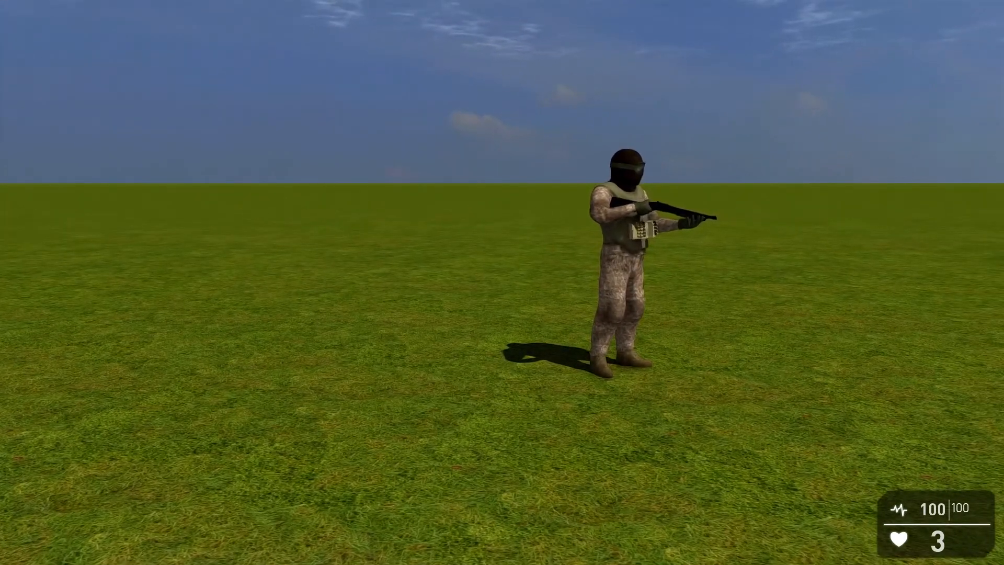
key("w")
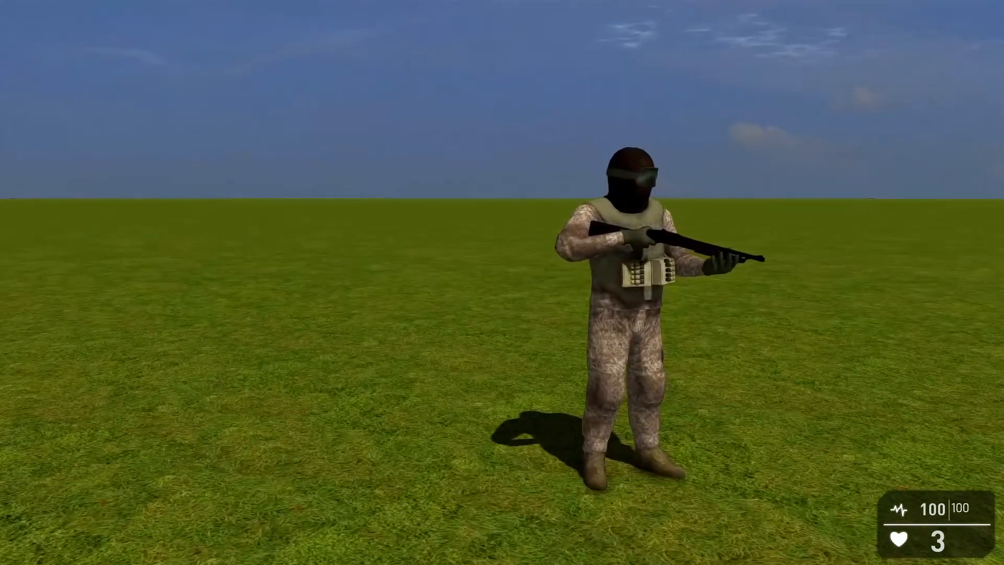
key("d")
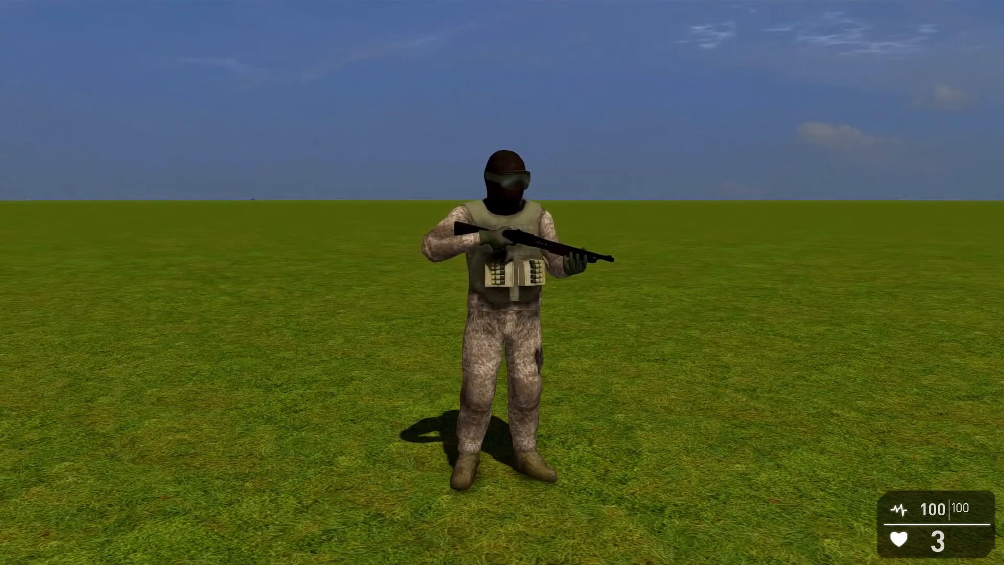
key("s")
key("a")
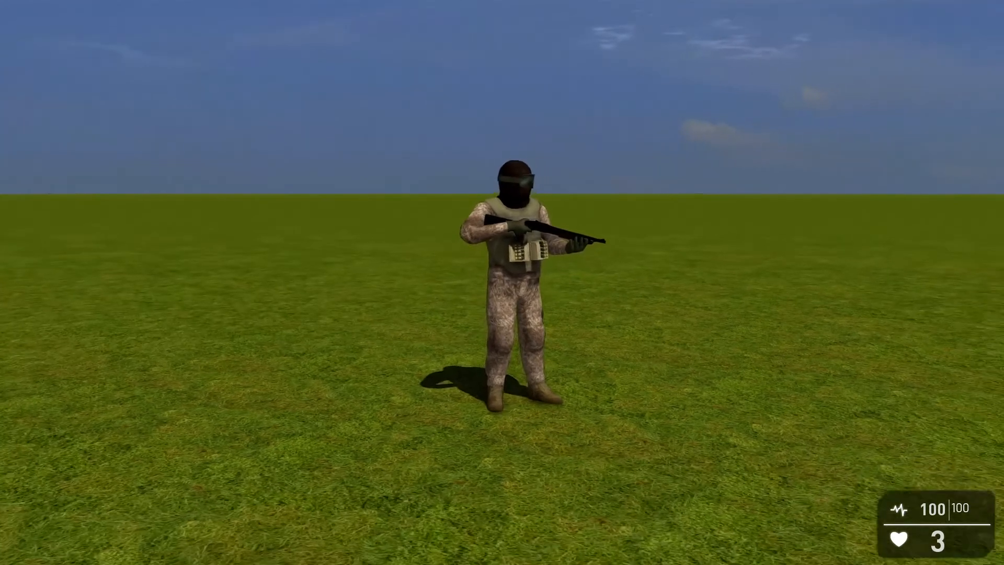
key("s")
key("a")
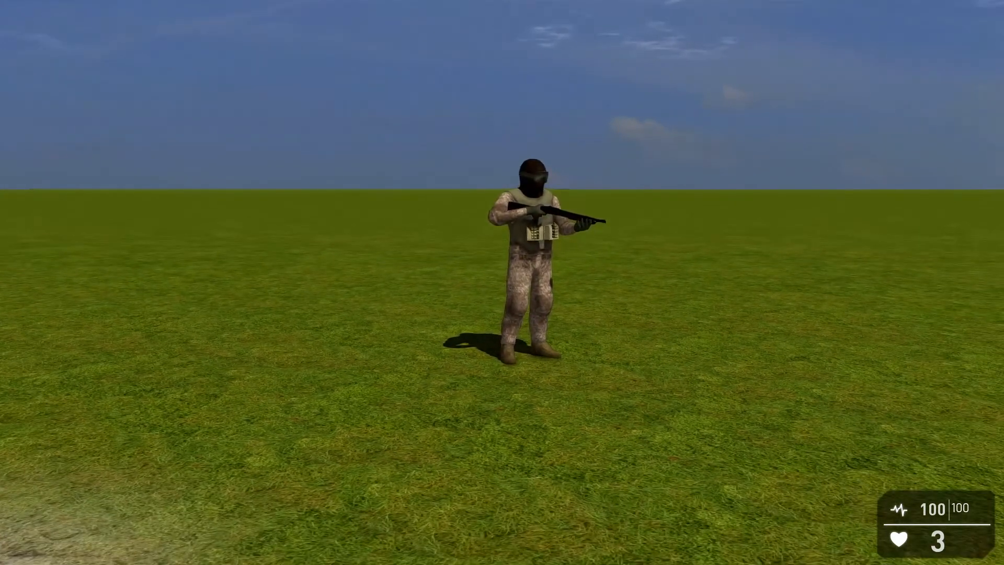
key("w")
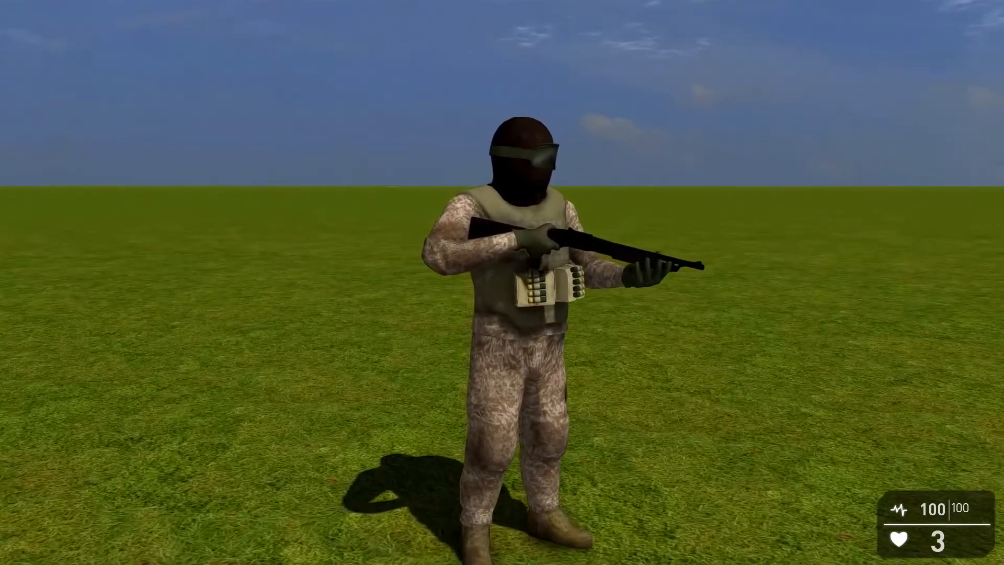
key("d")
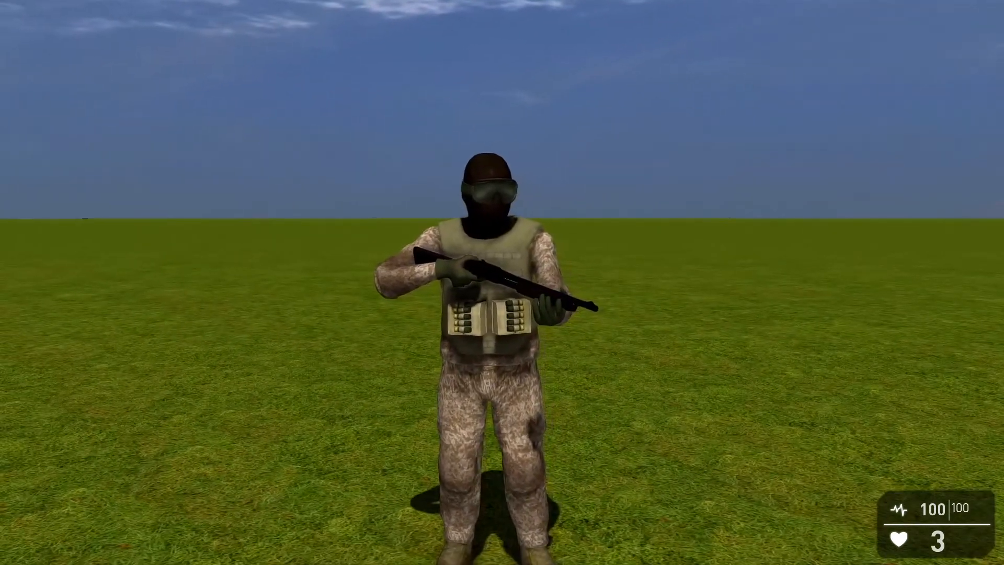
key("d")
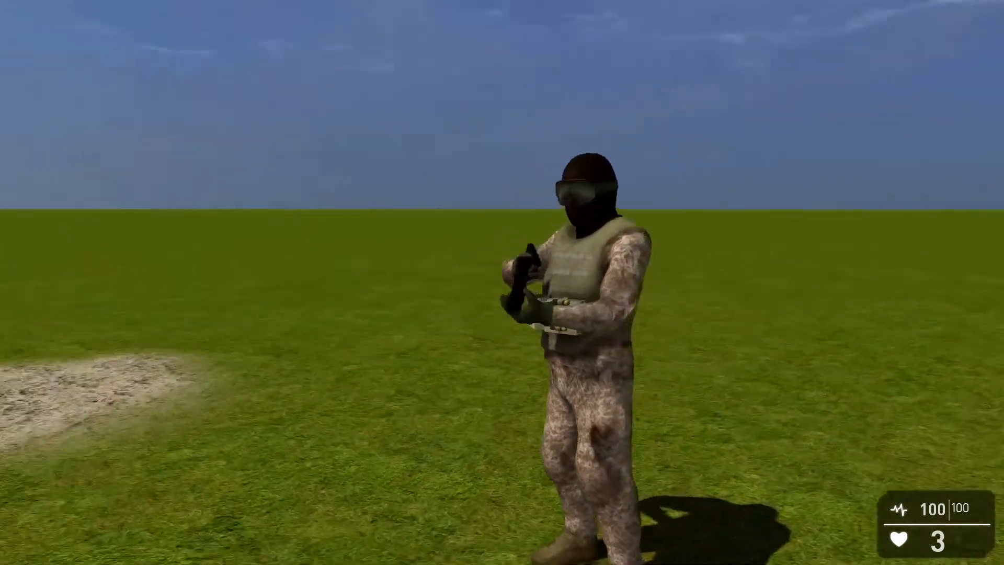
key("d")
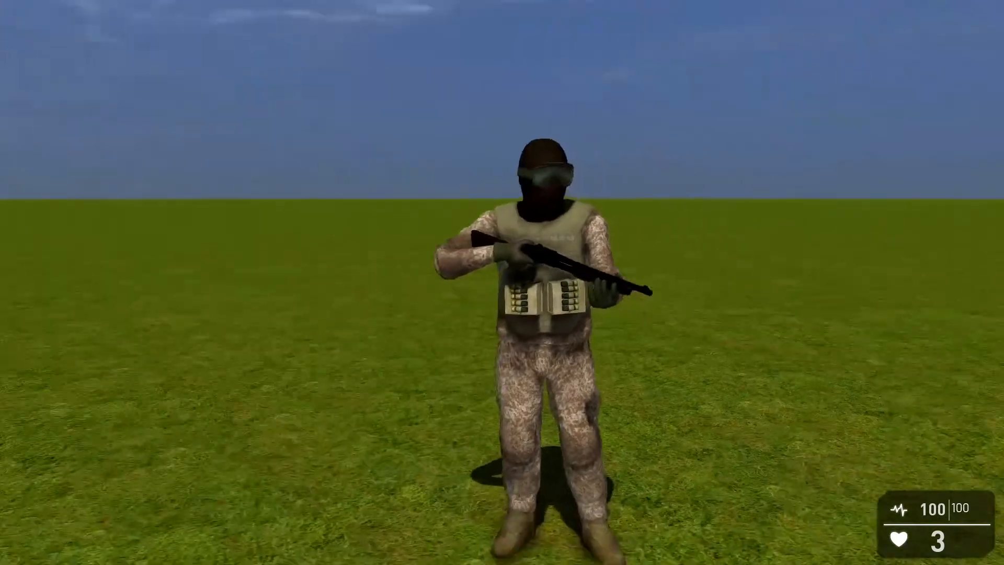
key("d")
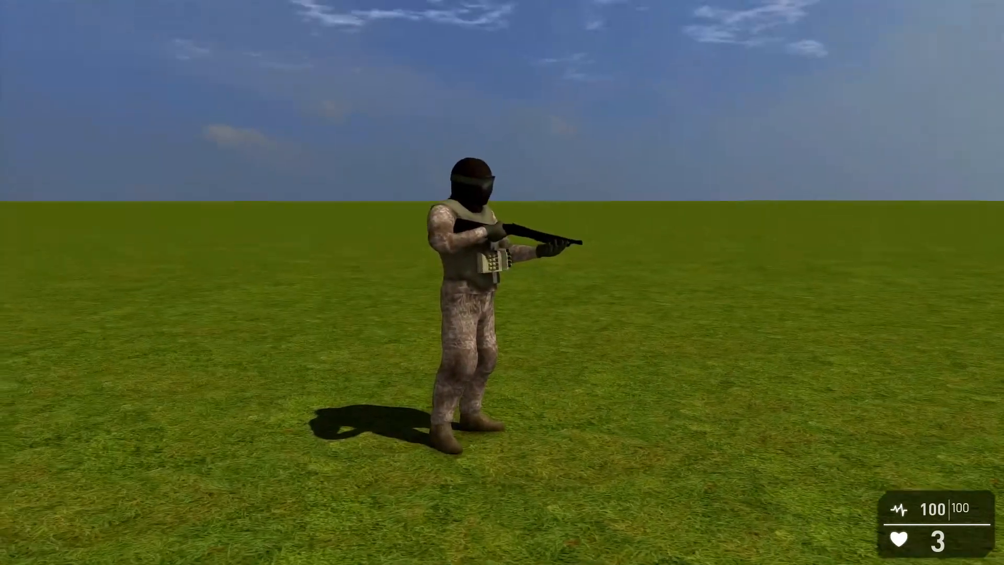
key("d")
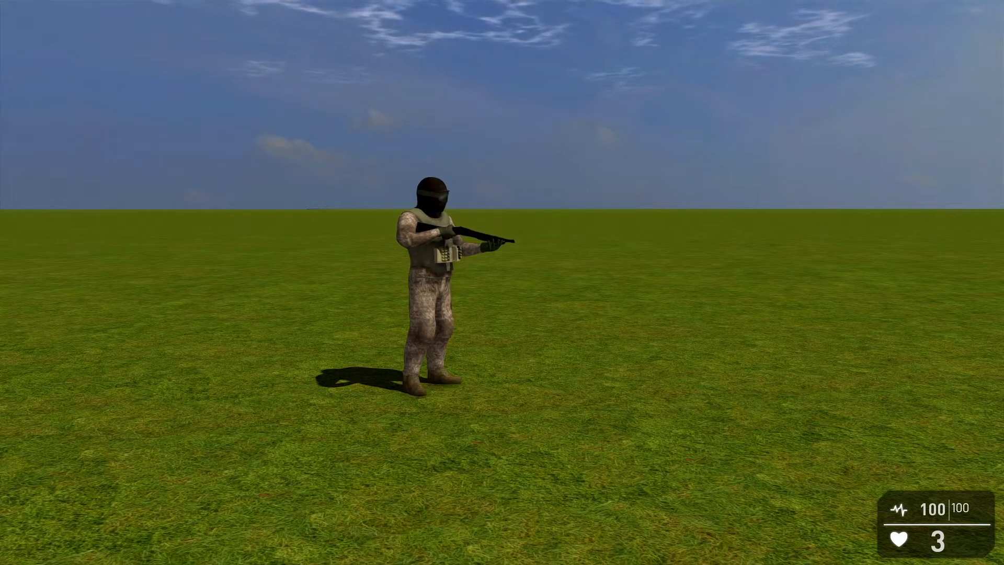
key("Escape")
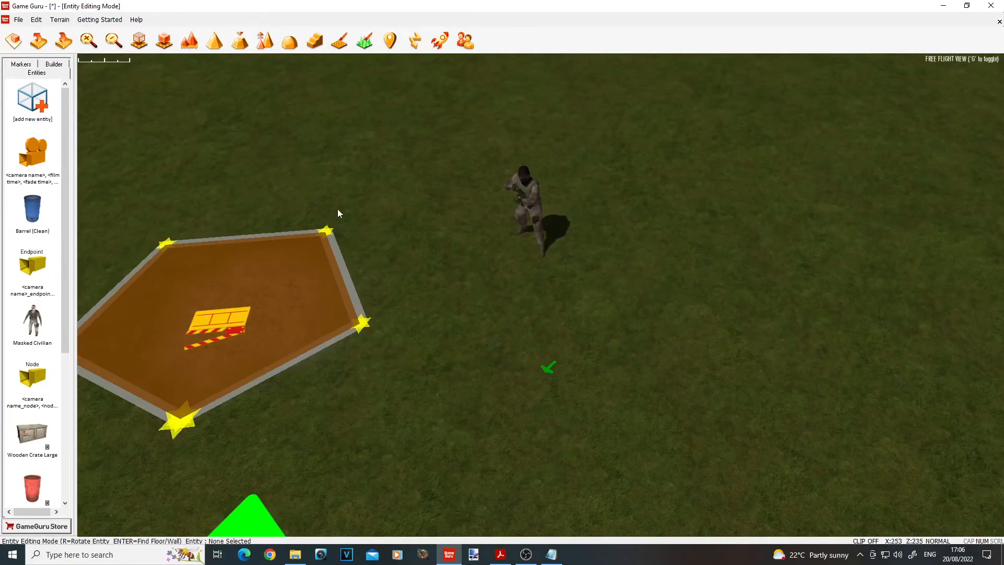
Step: Switch to talkie.txt in Notepad, append ",speak_1_95" after move_mark1 in the actor's second line and save the file
key("s")
right_click_drag(493, 366, 474, 344)
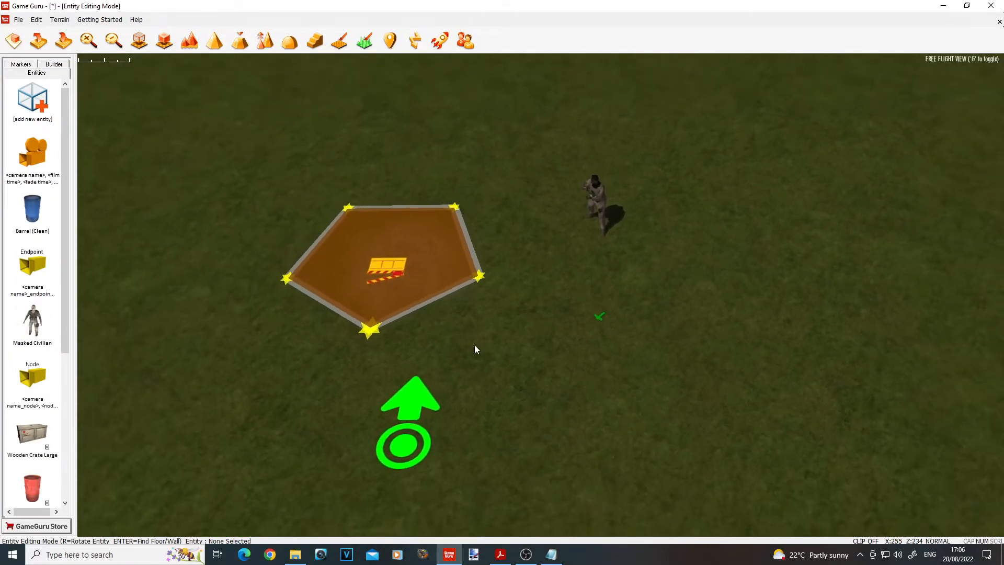
left_click(553, 554)
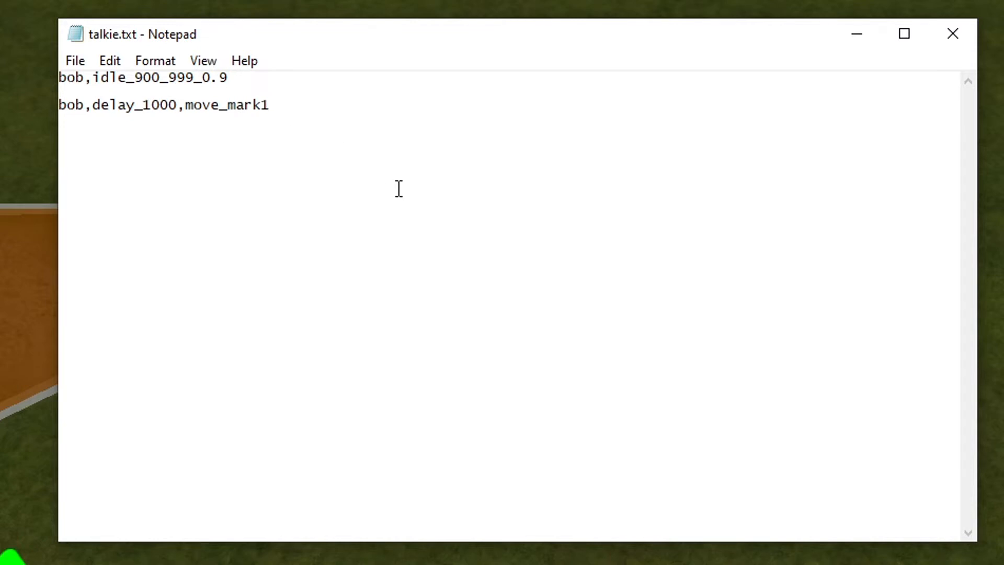
type(",")
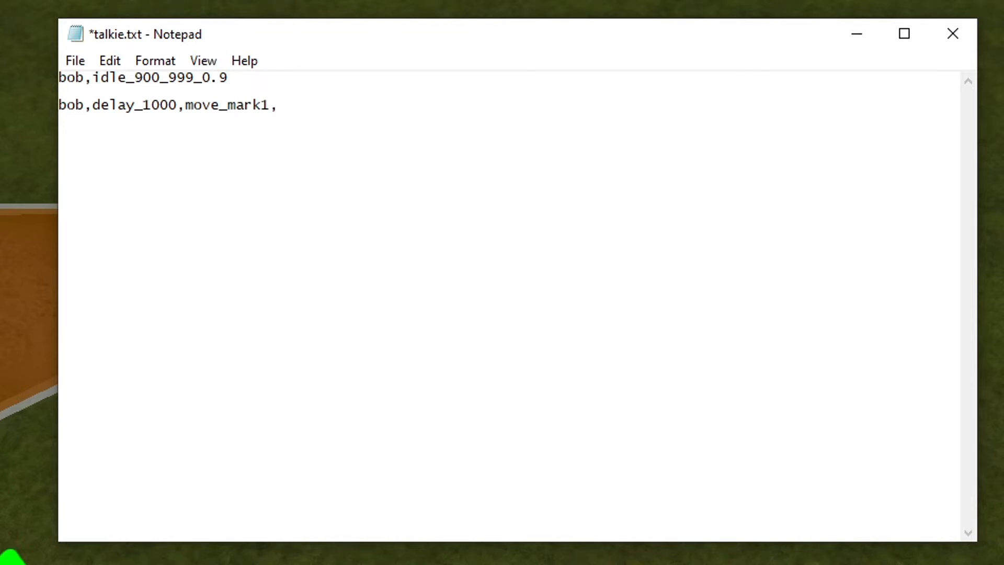
type("speak")
key("alt+Tab")
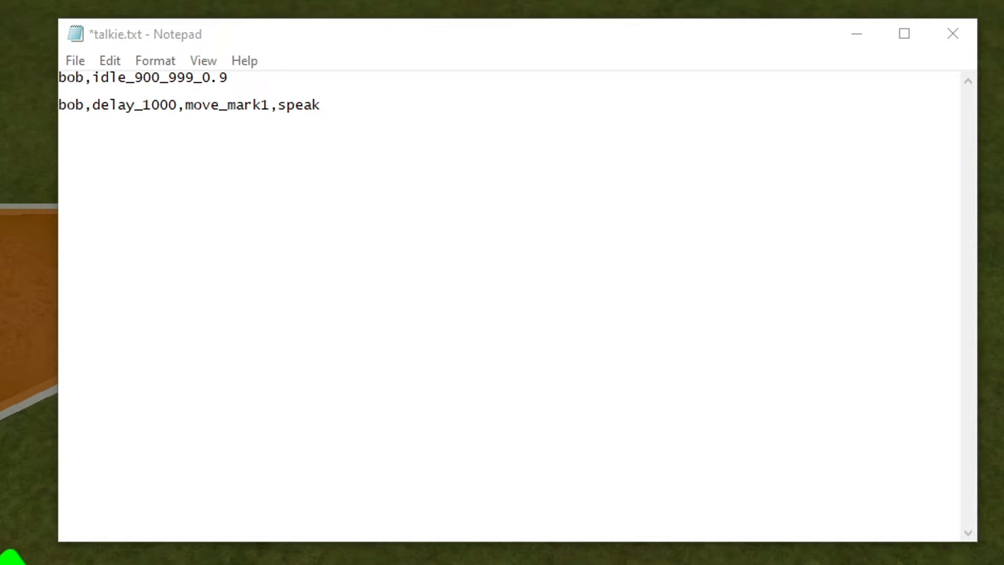
left_click(329, 106)
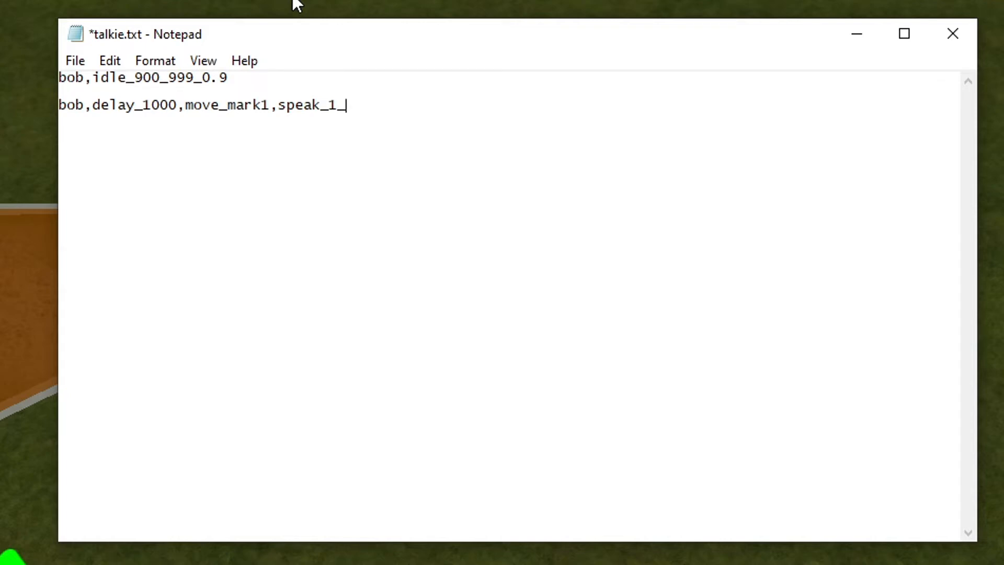
type("90")
left_click(73, 63)
left_click(144, 157)
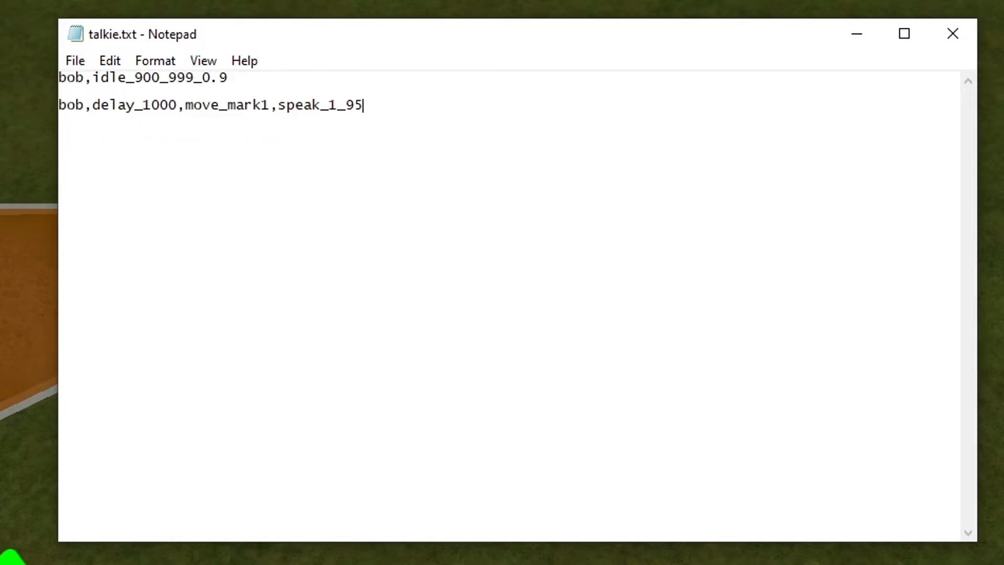
Step: Return to Game Guru and open the soldier character's properties at the Sound1 setting
left_click(856, 33)
left_click(597, 197)
left_click(658, 84)
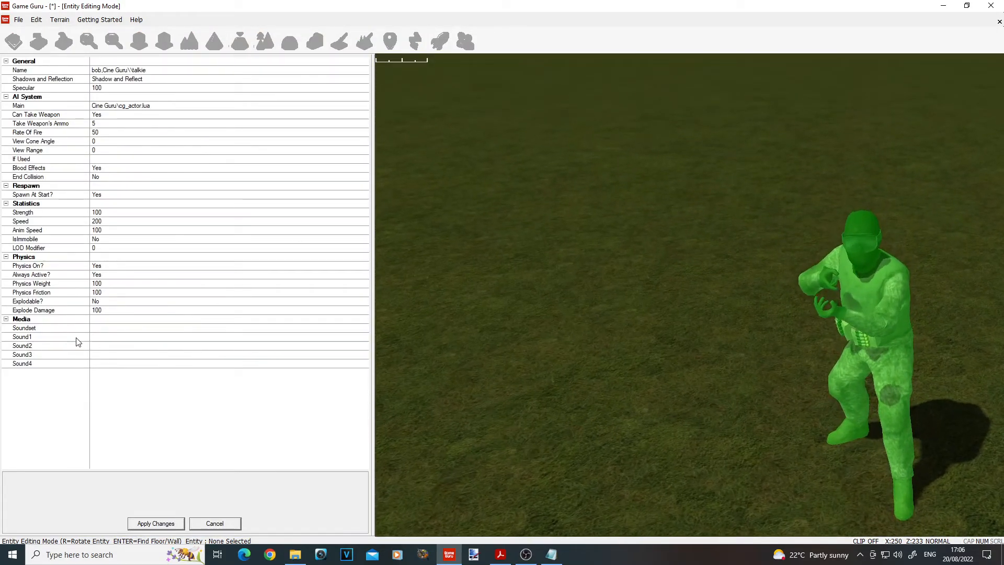
left_click(98, 337)
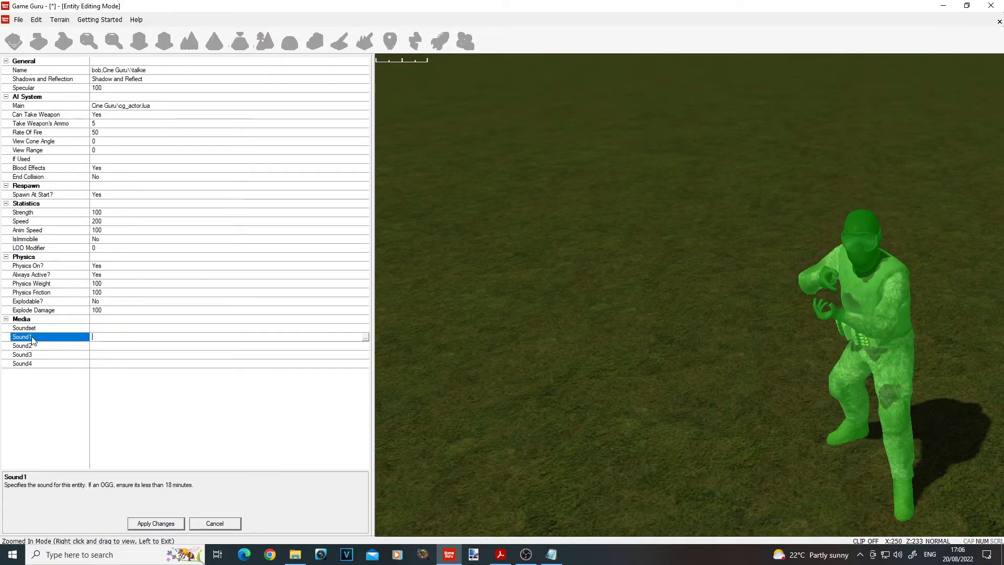
Step: Assign Story1.wav from the audiobank\stories\theescape folder as the character's Sound1
left_click(365, 337)
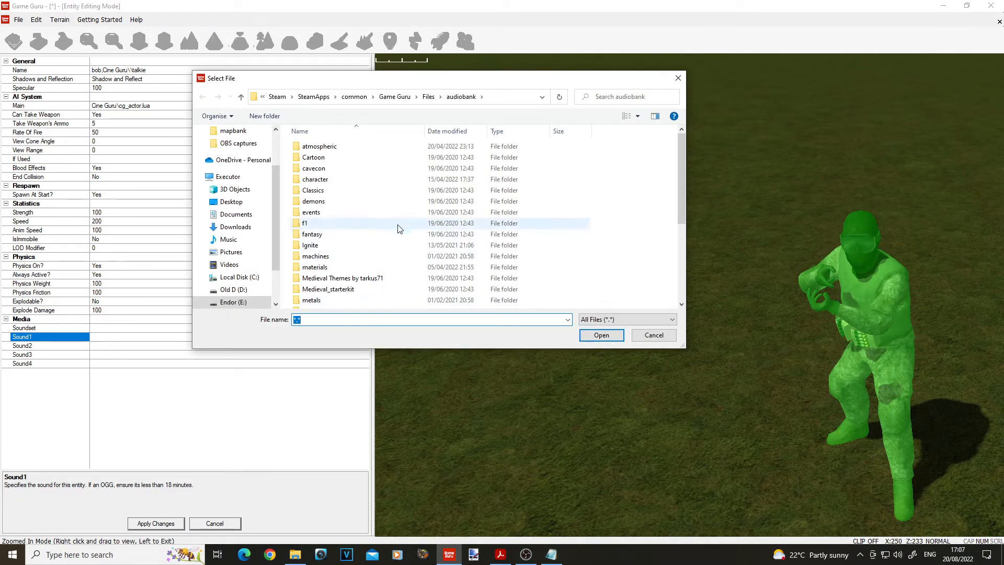
scroll(353, 209, "down", 3)
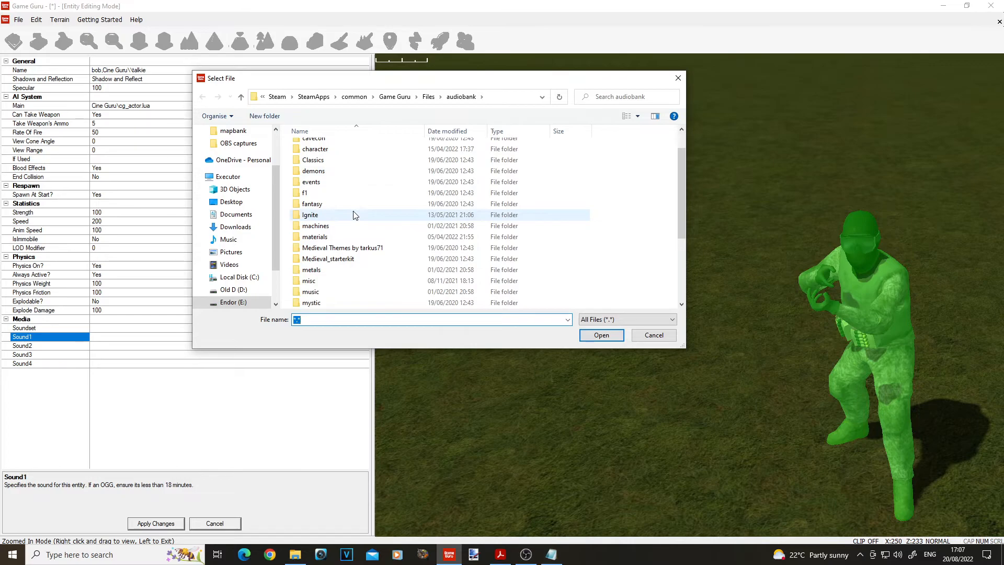
scroll(345, 222, "down", 2)
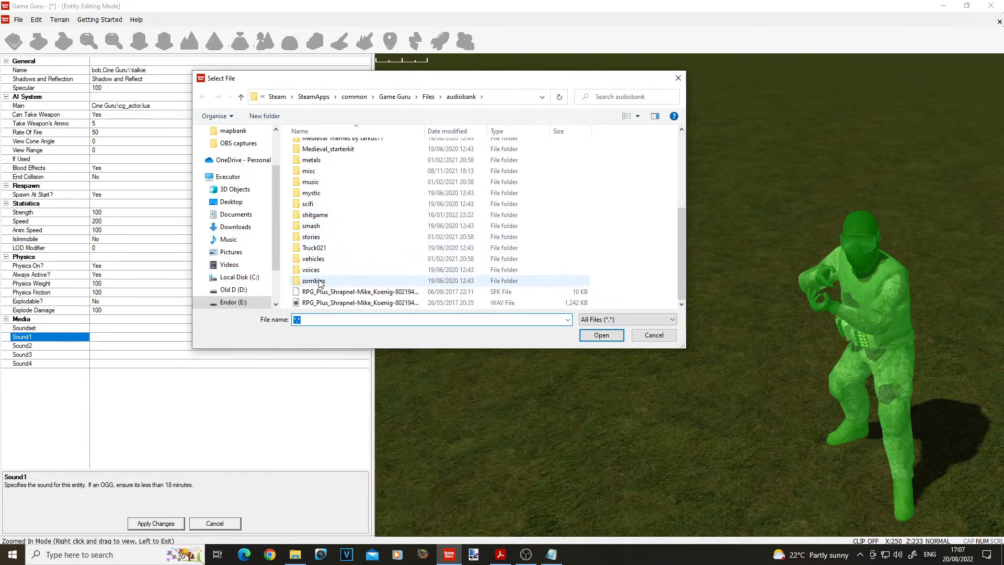
double_click(322, 238)
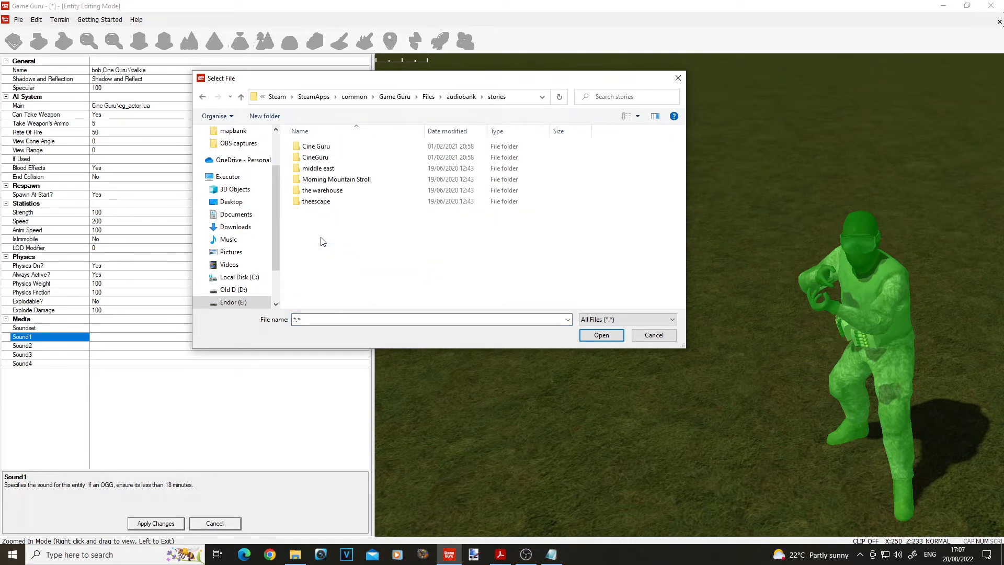
double_click(330, 203)
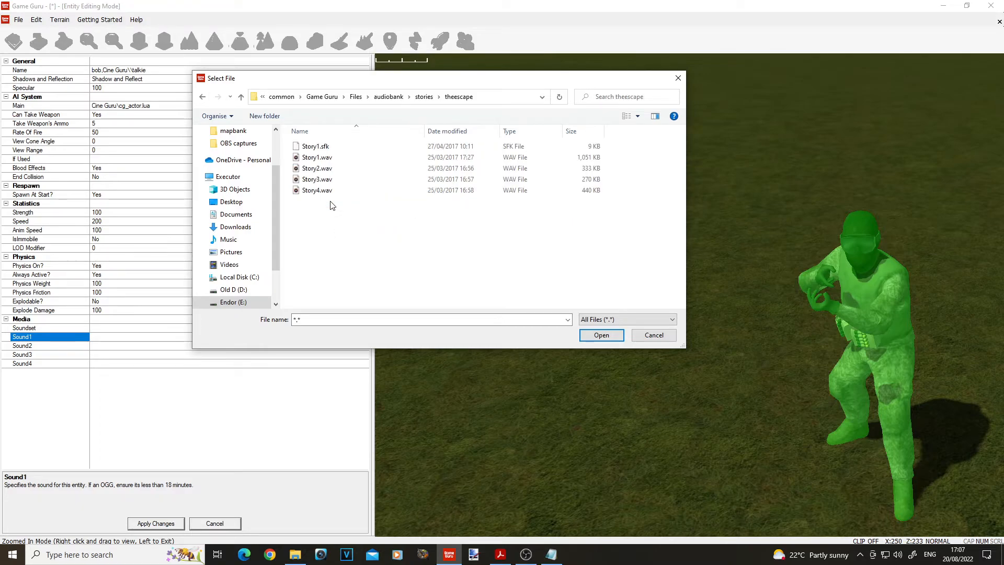
left_click(328, 158)
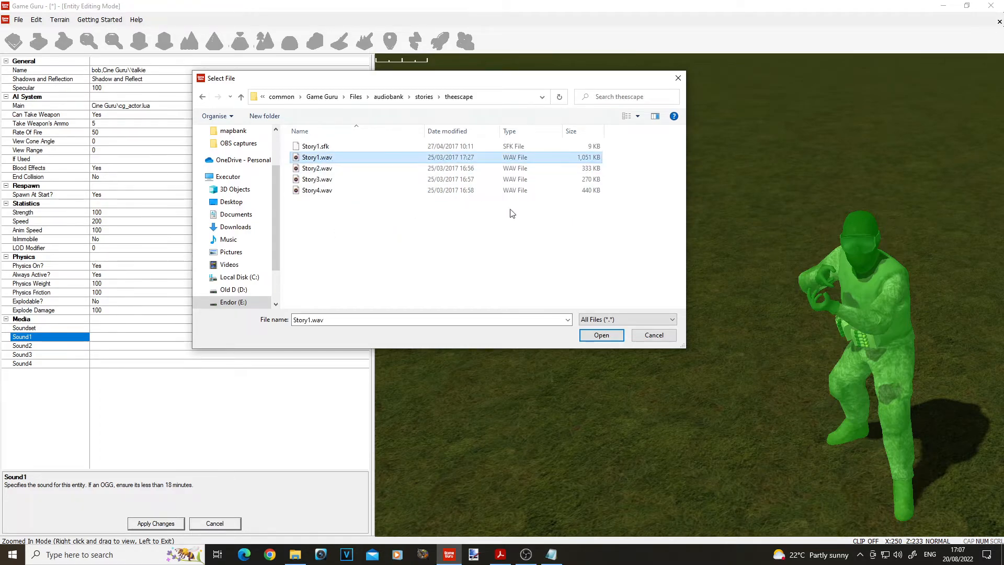
left_click(601, 335)
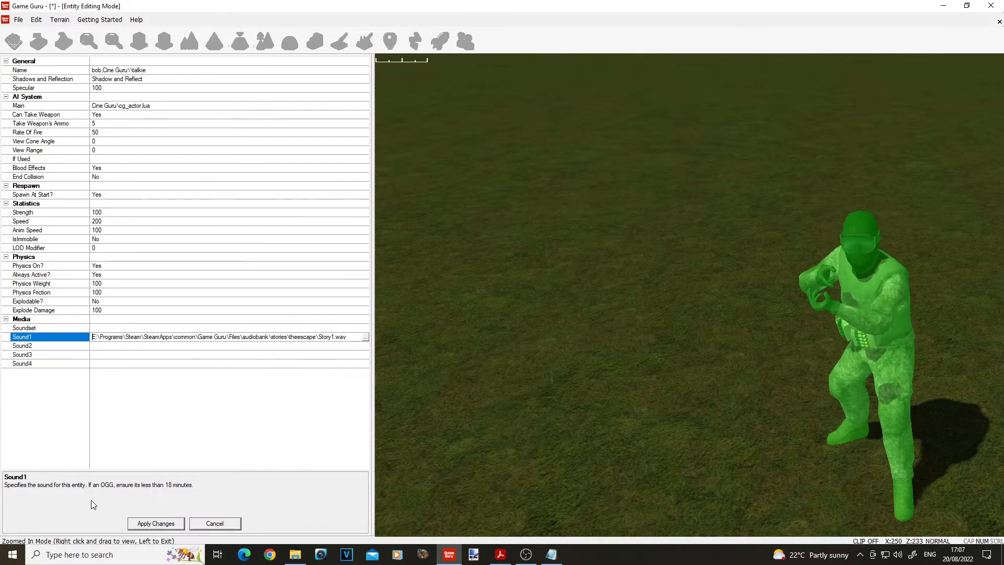
Step: Set the character's Sound1 to Story2.wav from audiobank\stories\theescape and apply the property changes
left_click(365, 337)
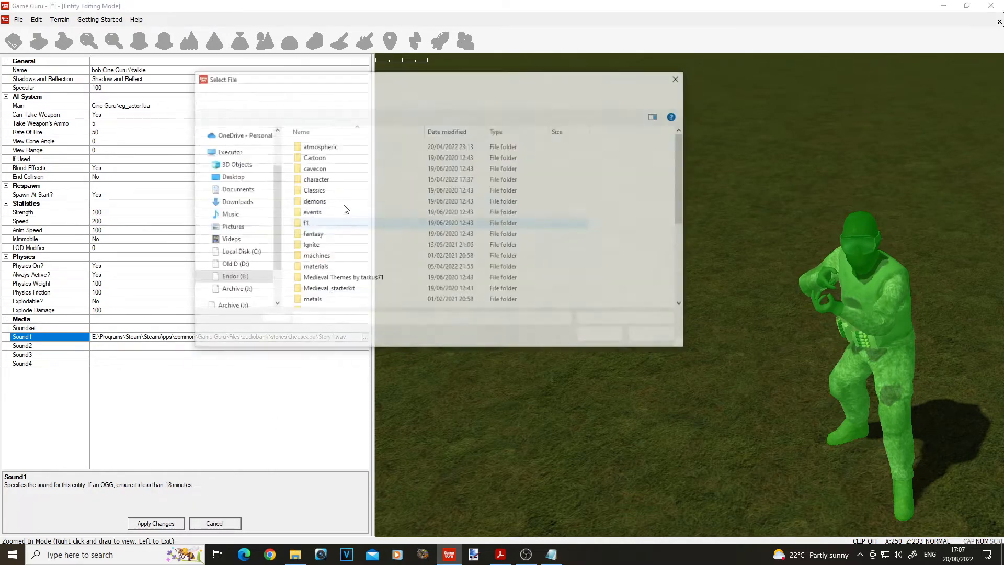
scroll(338, 267, "down", 4)
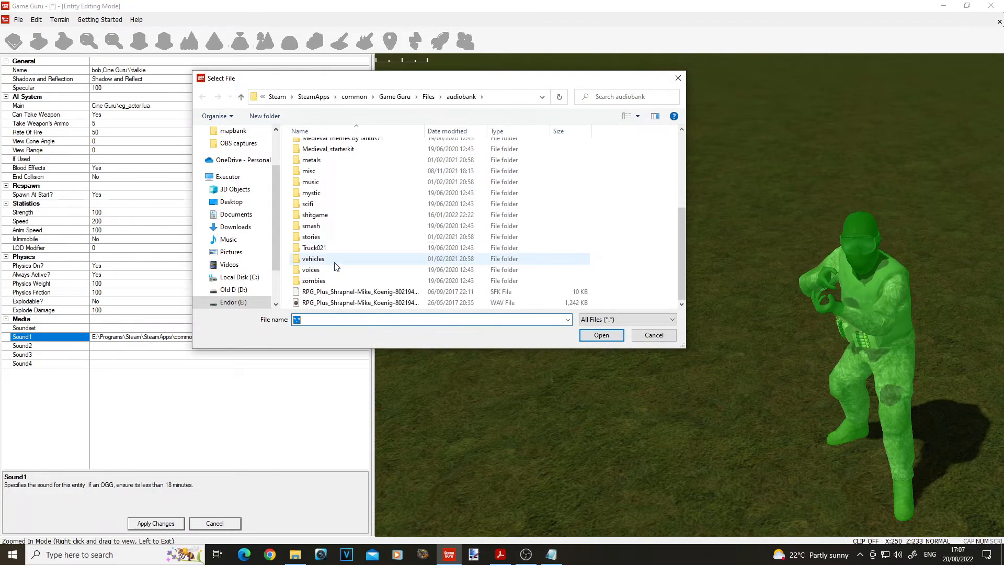
double_click(323, 237)
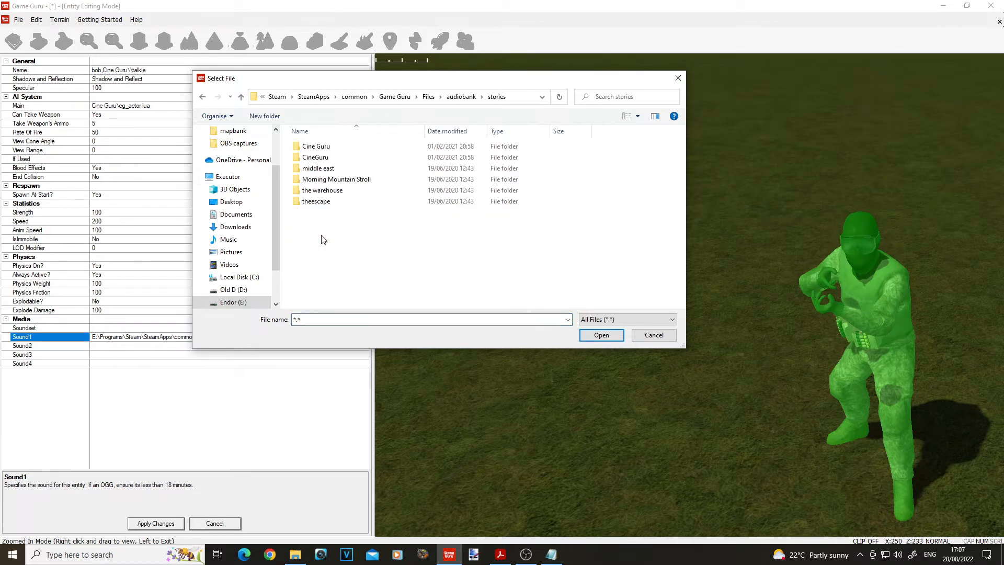
double_click(329, 202)
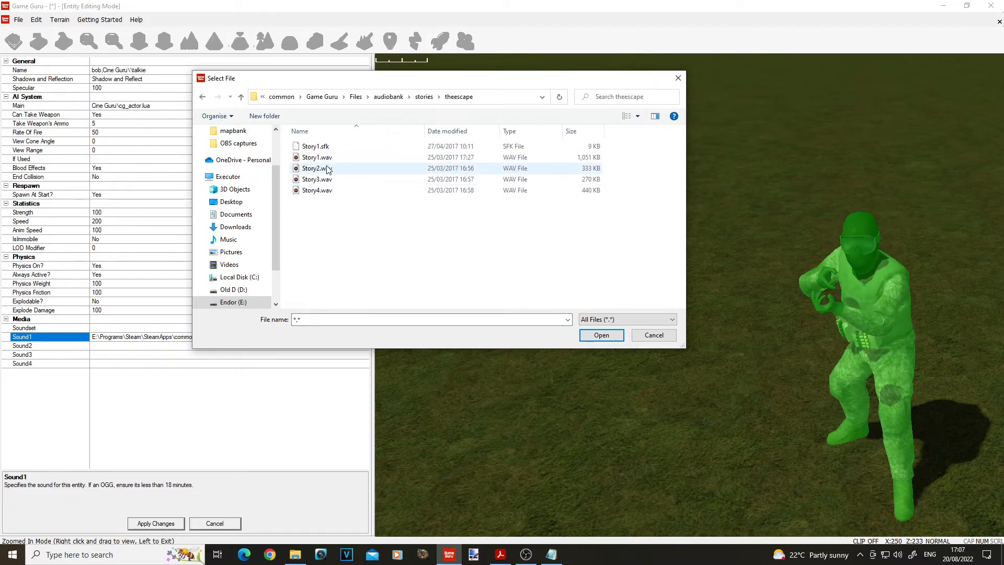
left_click(333, 168)
right_click(329, 168)
left_click(352, 188)
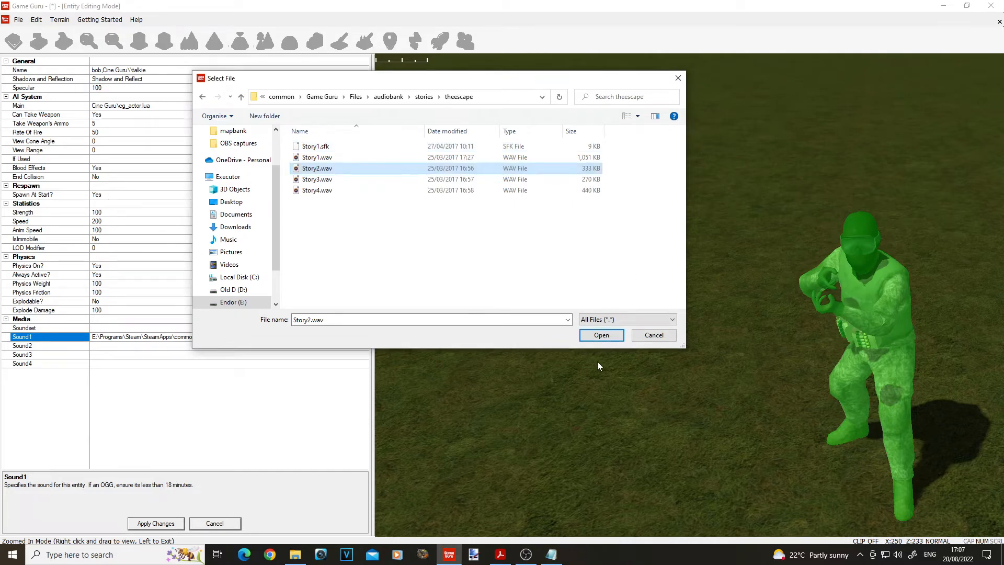
left_click(601, 335)
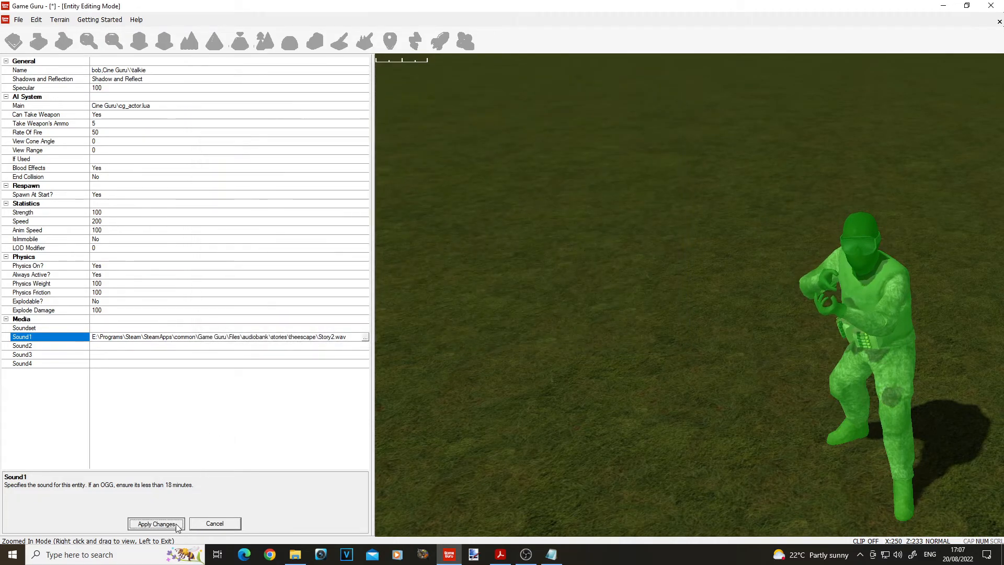
left_click(156, 523)
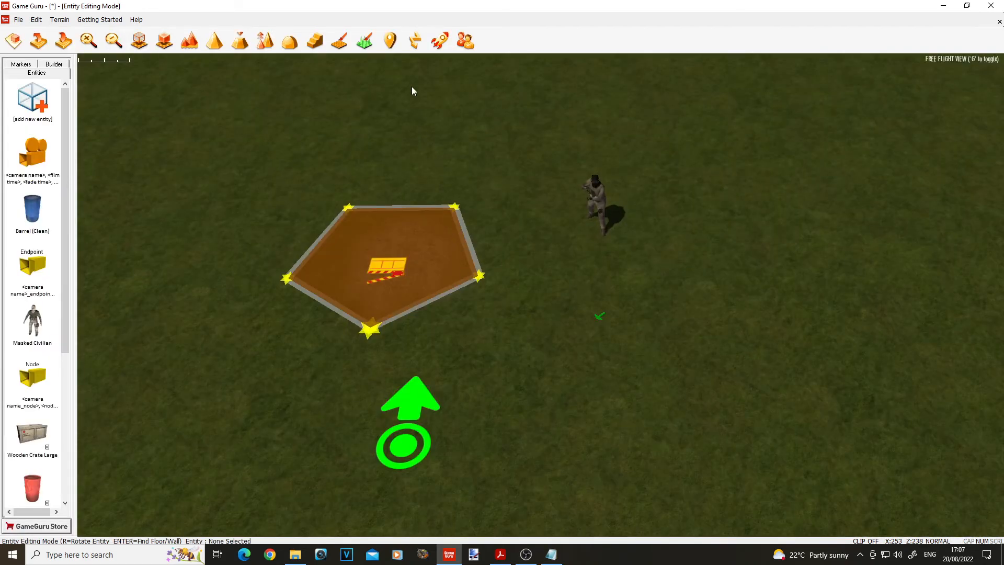
Step: Run the test level, walk the player through the trigger zone to check the actor's move and speech, and end the test
left_click(440, 41)
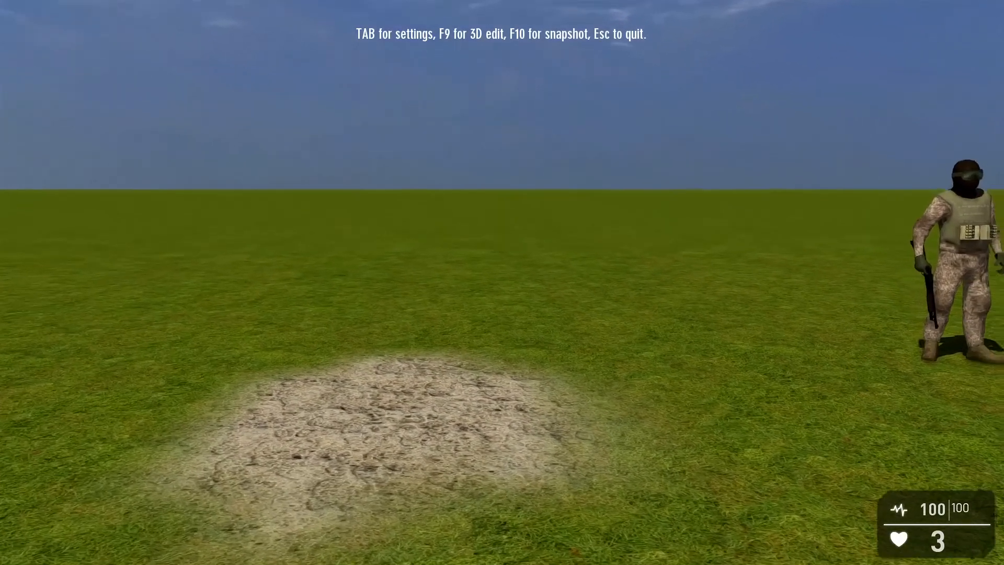
key("a")
key("w")
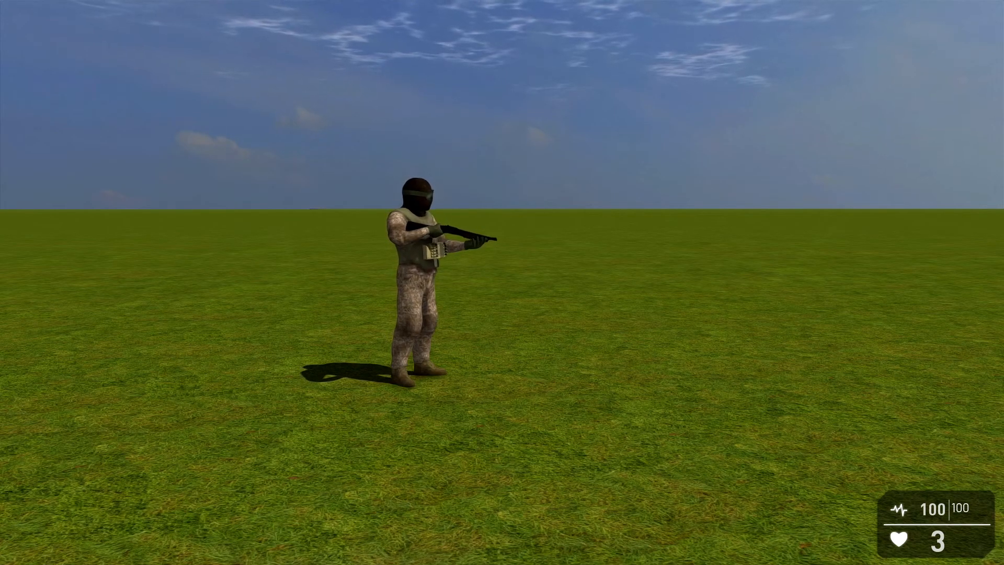
key("w")
key("d")
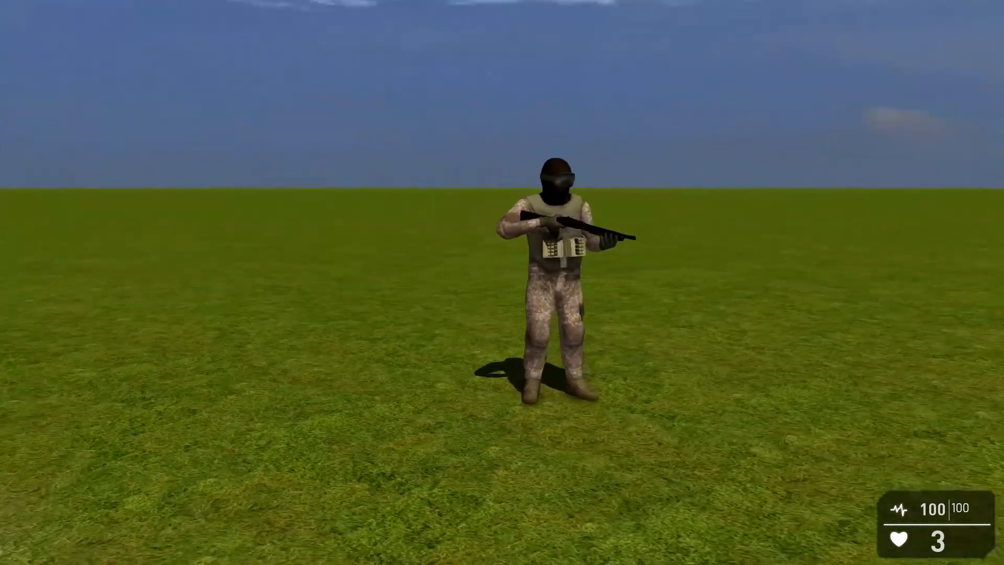
key("Escape")
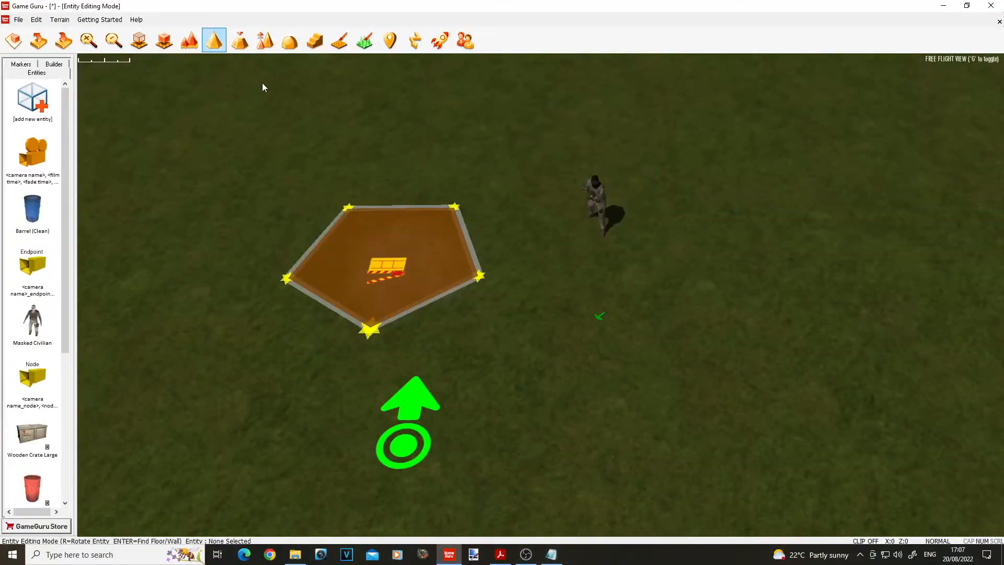